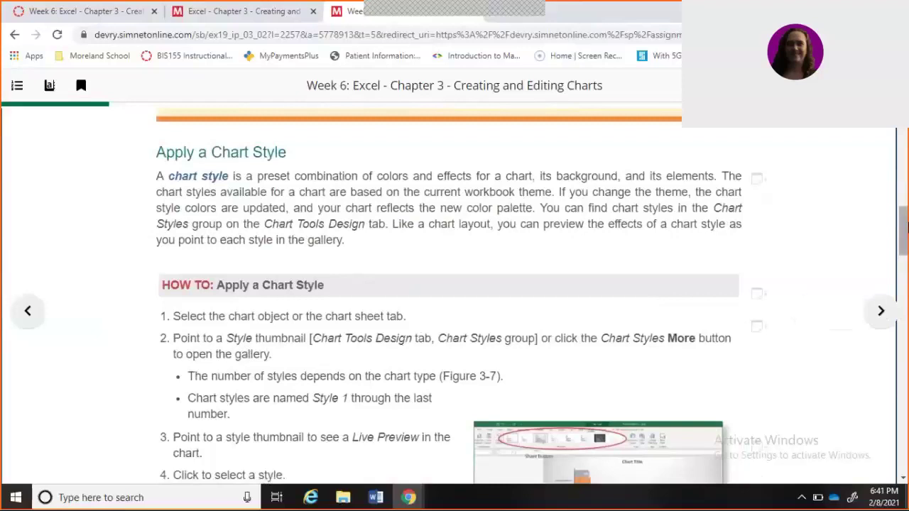
# - Complete the practice exercise for applying a chart style by giving the chart Style 7, and close the exercise
pyautogui.scroll(-2, 904, 234)
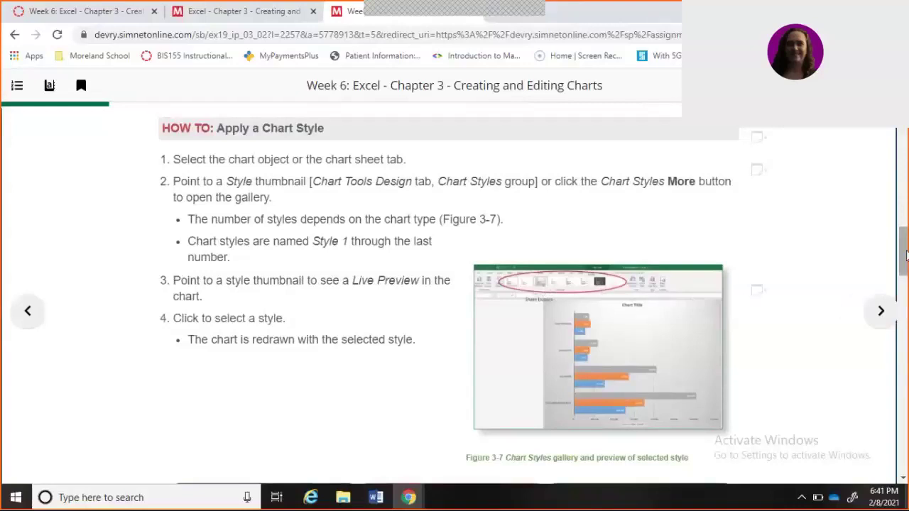
pyautogui.scroll(-1, 905, 257)
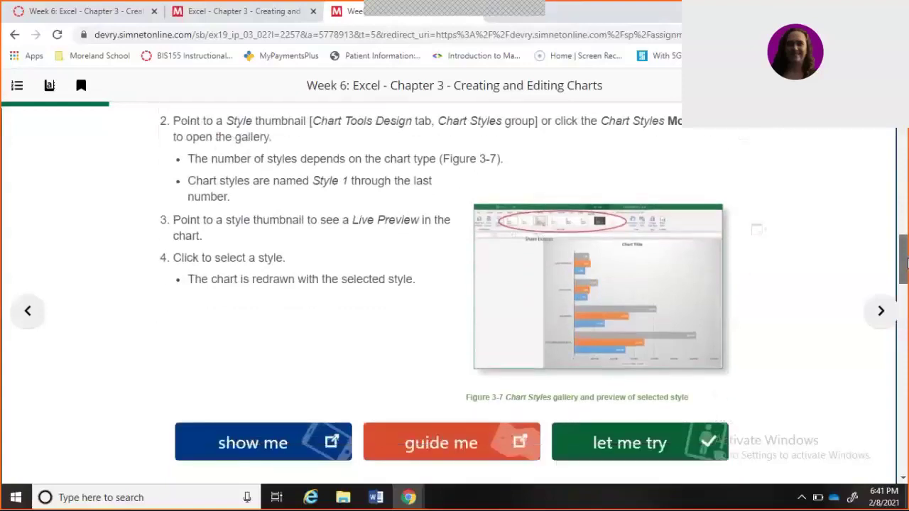
pyautogui.click(689, 446)
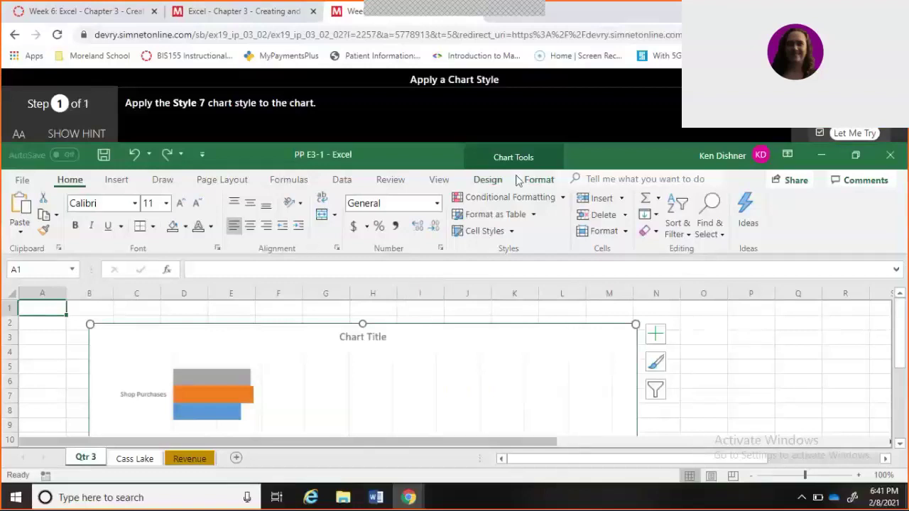
pyautogui.click(489, 181)
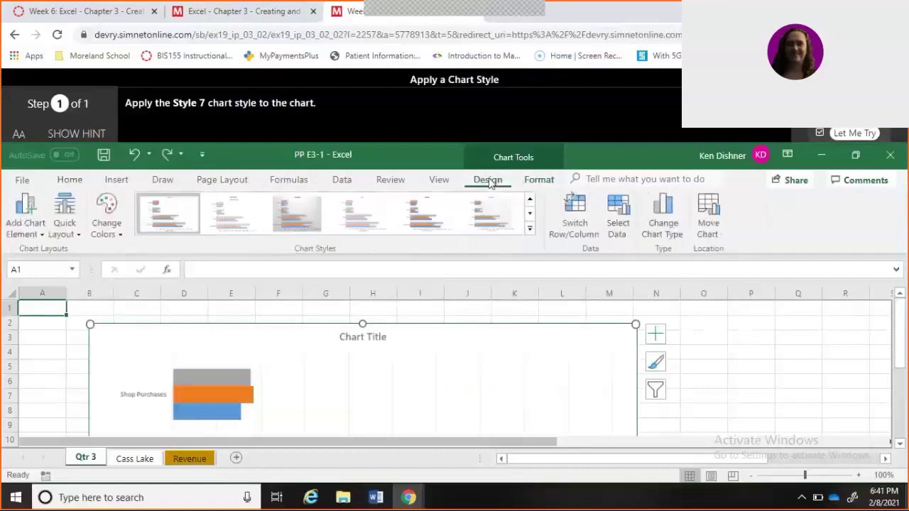
pyautogui.click(530, 228)
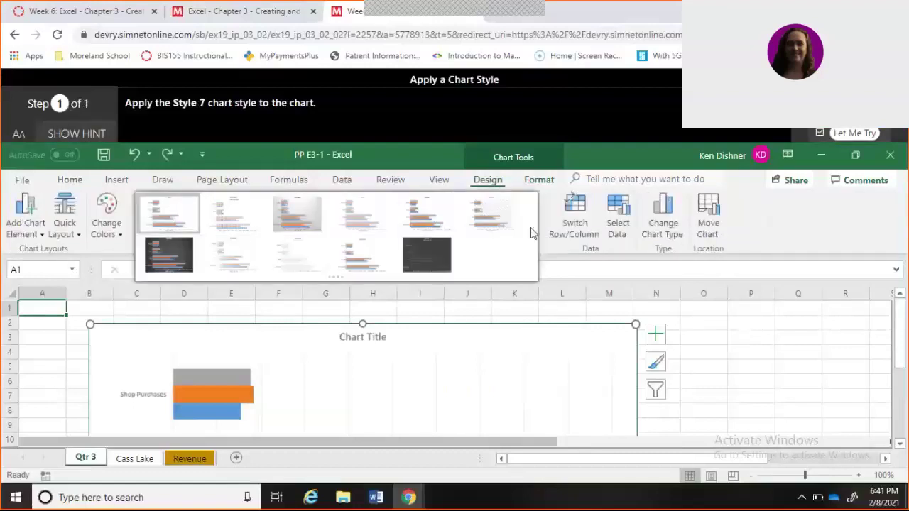
pyautogui.click(170, 261)
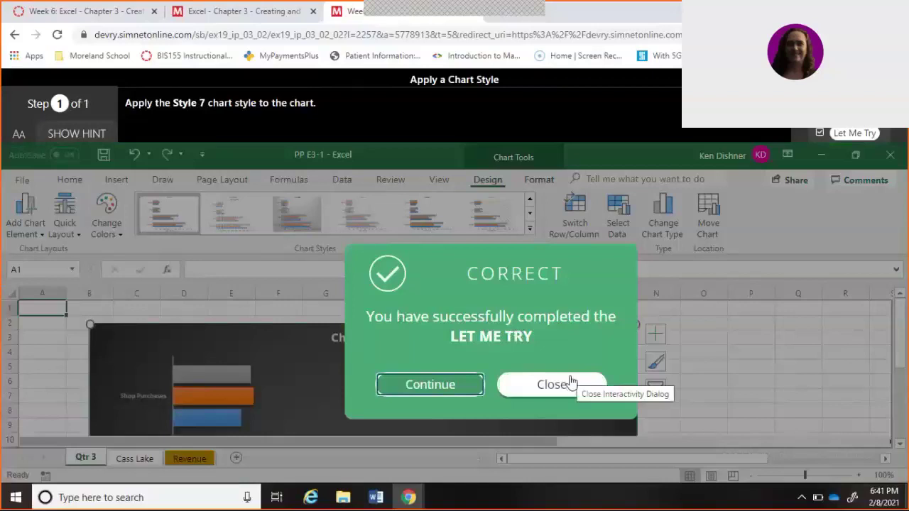
pyautogui.click(572, 384)
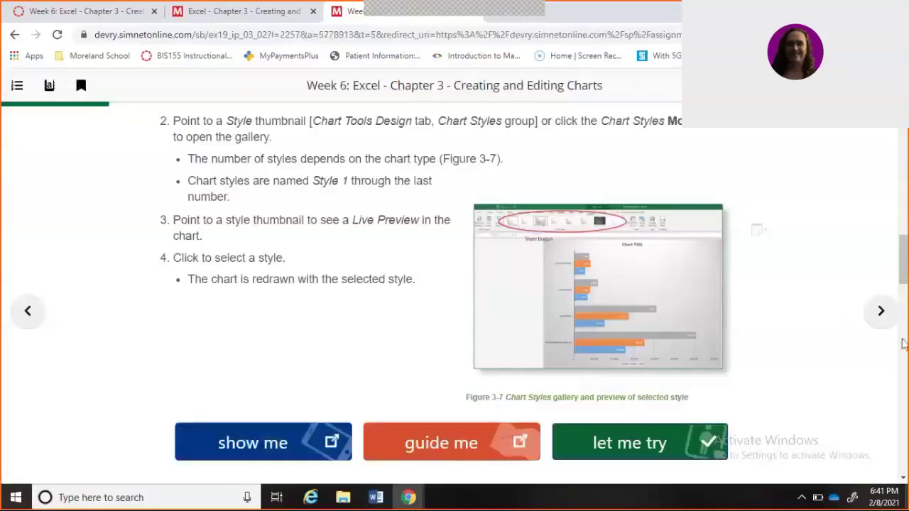
# - Complete the Change Chart Colors practice exercise by applying Monochromatic Palette 2 to the chart, and close the exercise
pyautogui.scroll(-5, 902, 348)
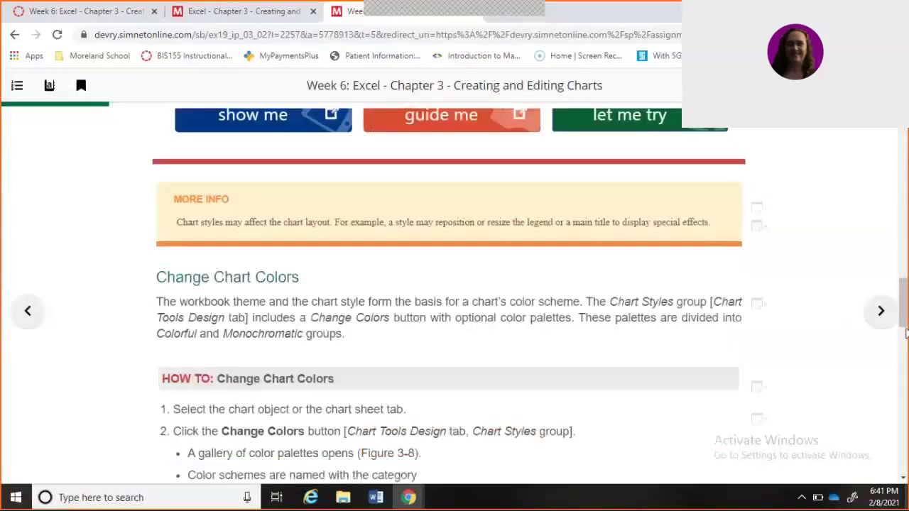
pyautogui.moveTo(903, 321); pyautogui.dragTo(905, 352)
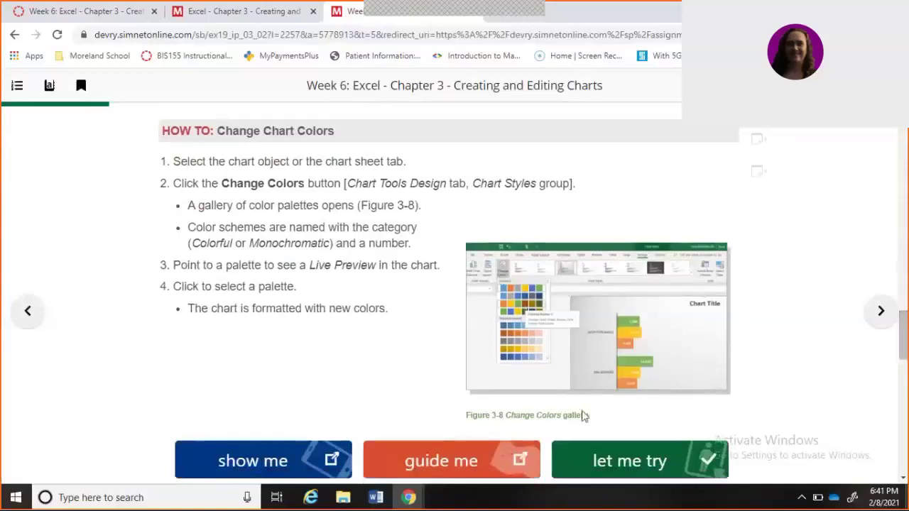
pyautogui.click(615, 463)
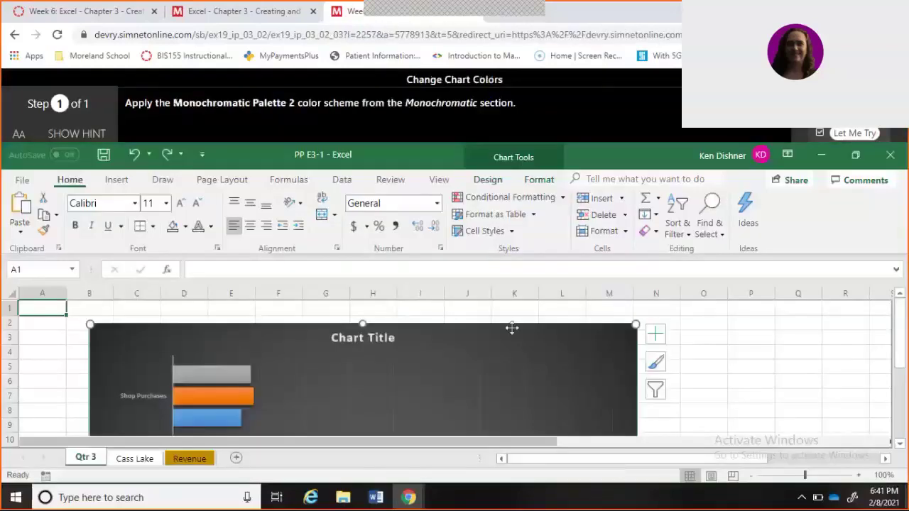
pyautogui.click(488, 179)
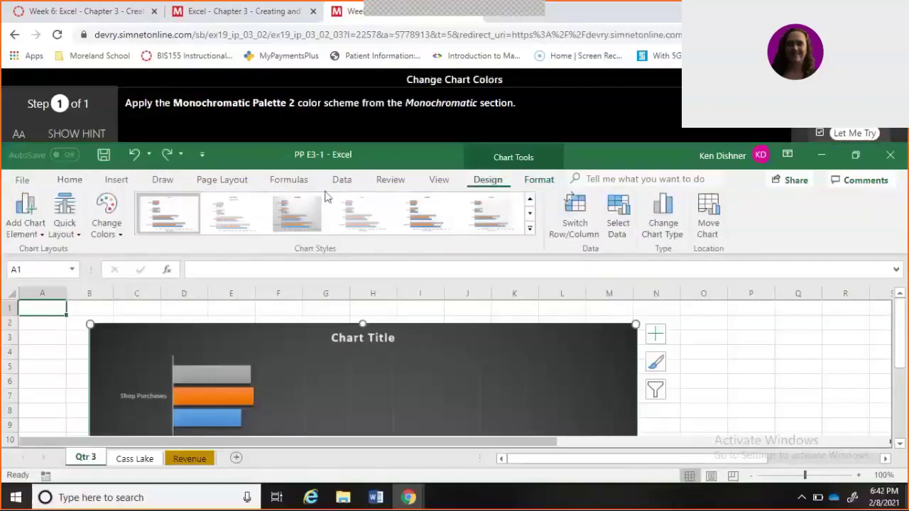
pyautogui.click(106, 238)
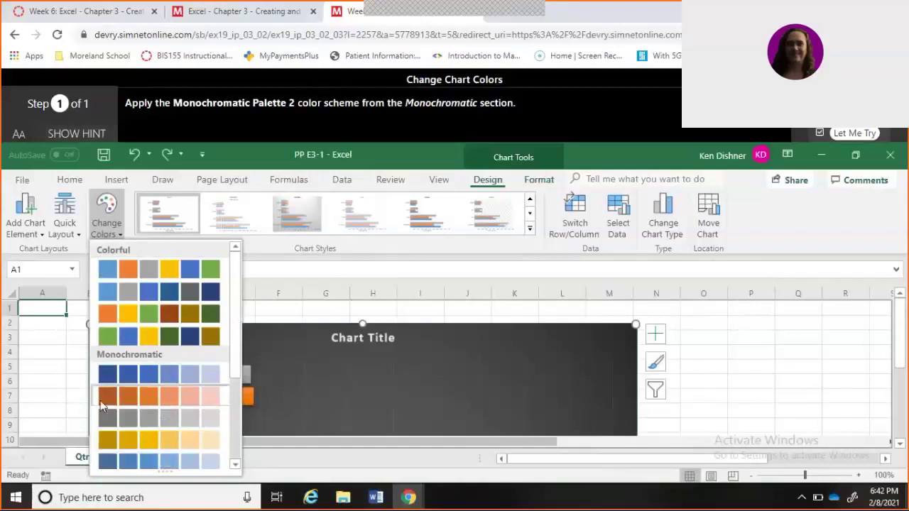
pyautogui.click(101, 402)
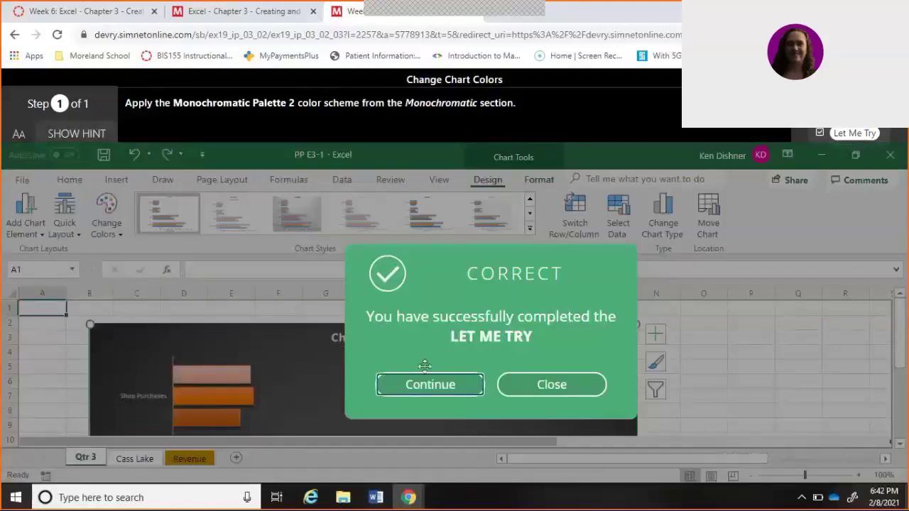
pyautogui.click(527, 387)
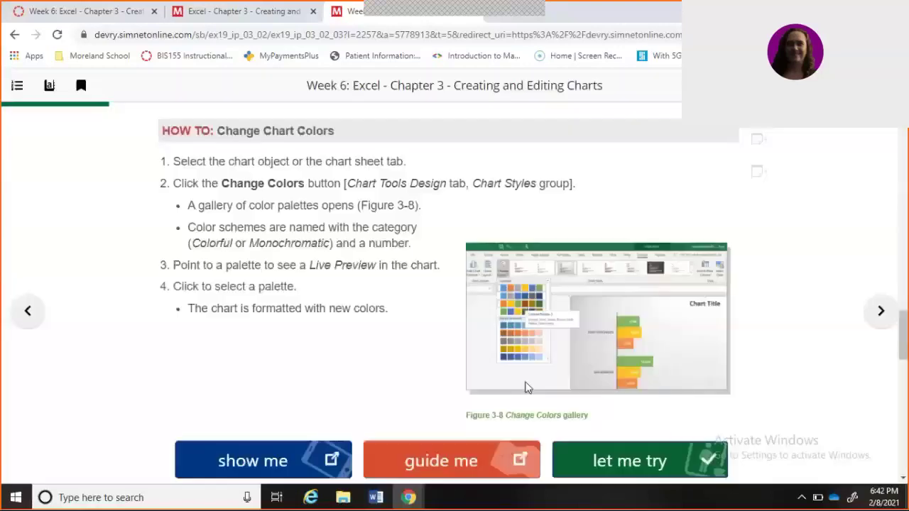
# - Go past the chart printing topic and the Pause & Practice page to the SLO 3.3 section, Editing Chart Elements and Data
pyautogui.moveTo(904, 353); pyautogui.dragTo(904, 443)
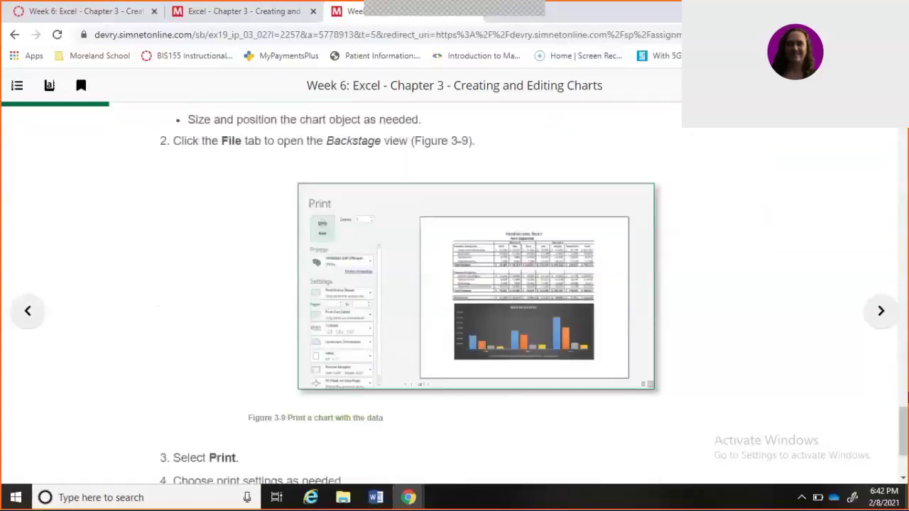
pyautogui.moveTo(906, 419); pyautogui.dragTo(906, 434)
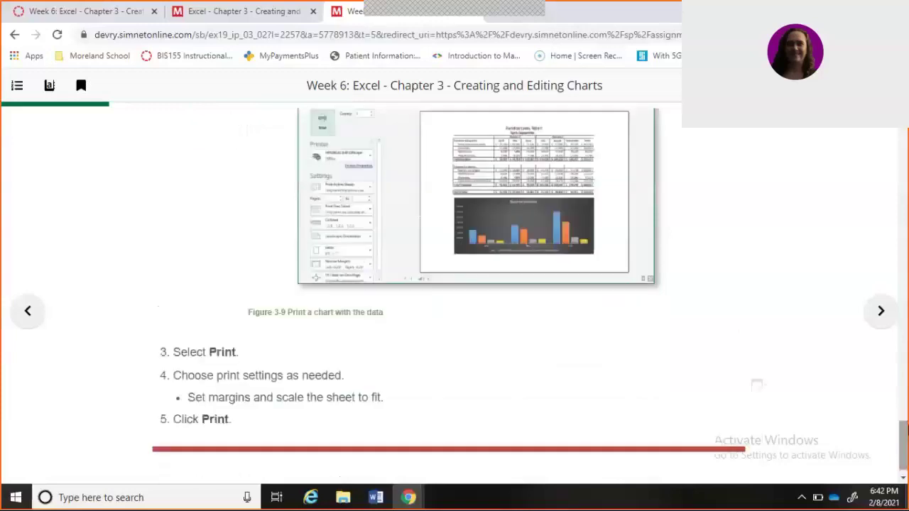
pyautogui.click(886, 316)
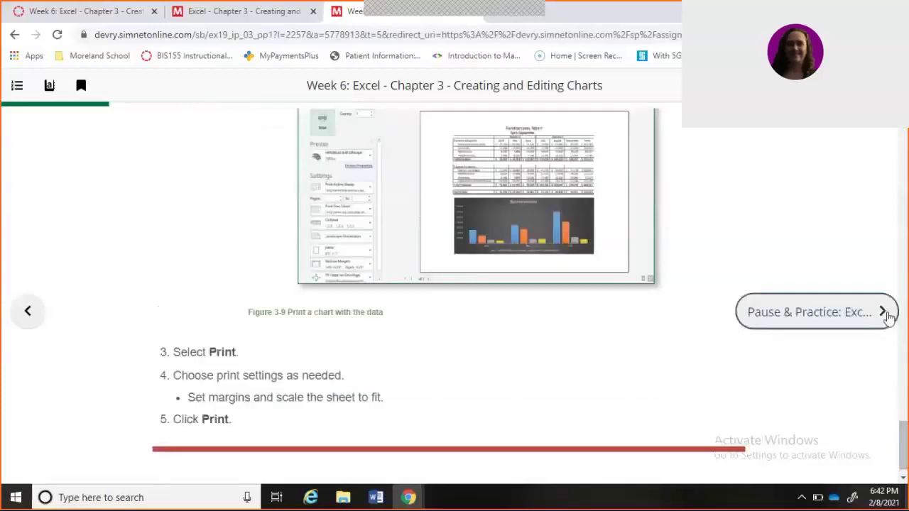
pyautogui.click(887, 316)
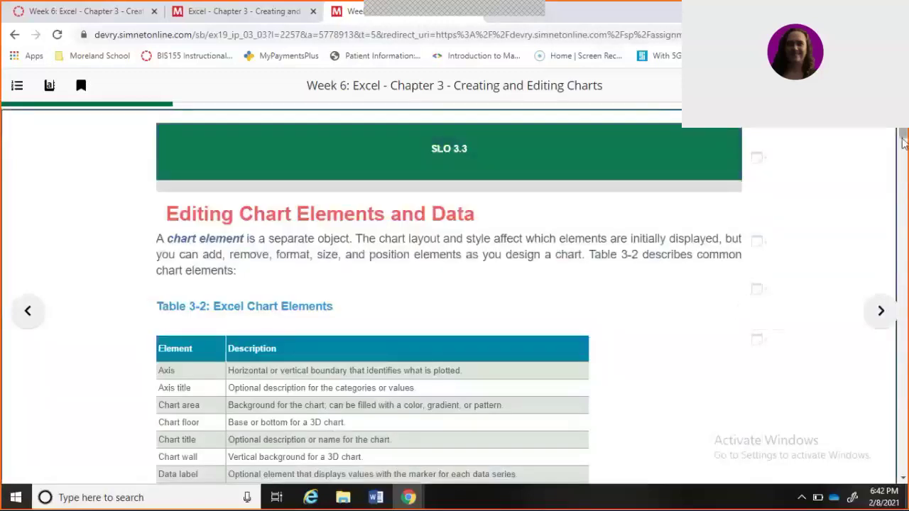
# - Review the chart elements table and the title instructions, and open the hands-on practice exercise for Insert a Chart Title
pyautogui.scroll(-1, 903, 145)
pyautogui.scroll(-1, 903, 145)
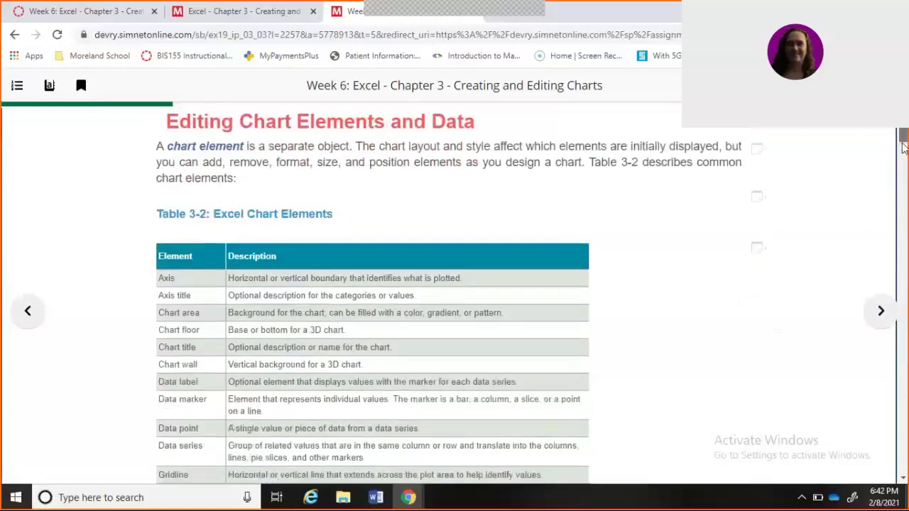
pyautogui.scroll(-2, 904, 146)
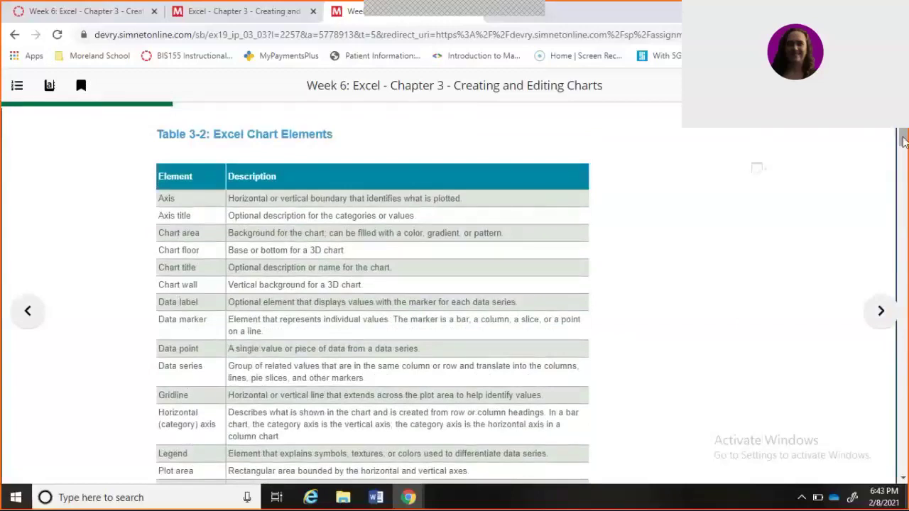
pyautogui.moveTo(903, 142); pyautogui.dragTo(903, 163)
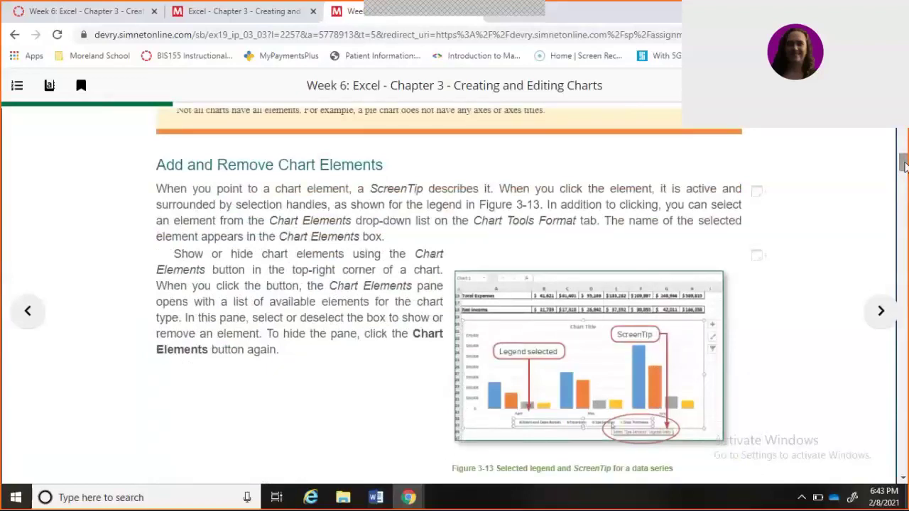
pyautogui.moveTo(904, 163); pyautogui.dragTo(905, 194)
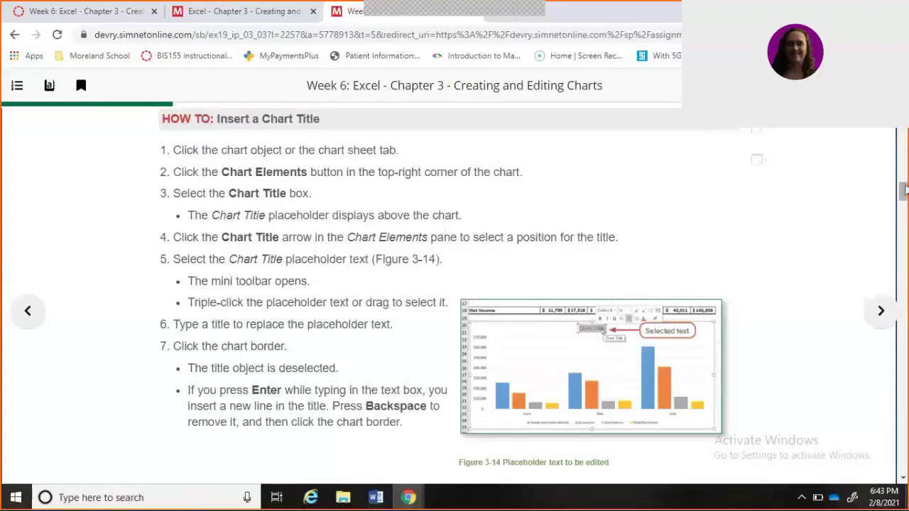
pyautogui.scroll(-3, 717, 313)
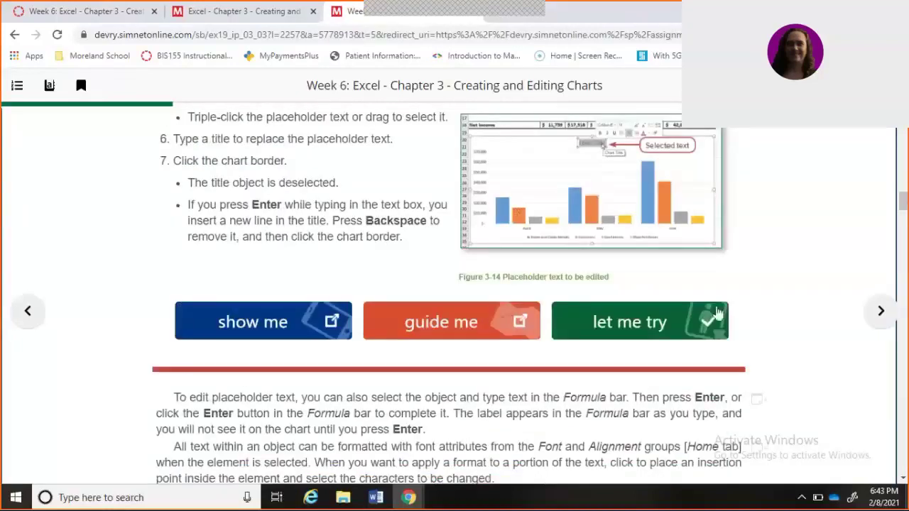
pyautogui.click(658, 325)
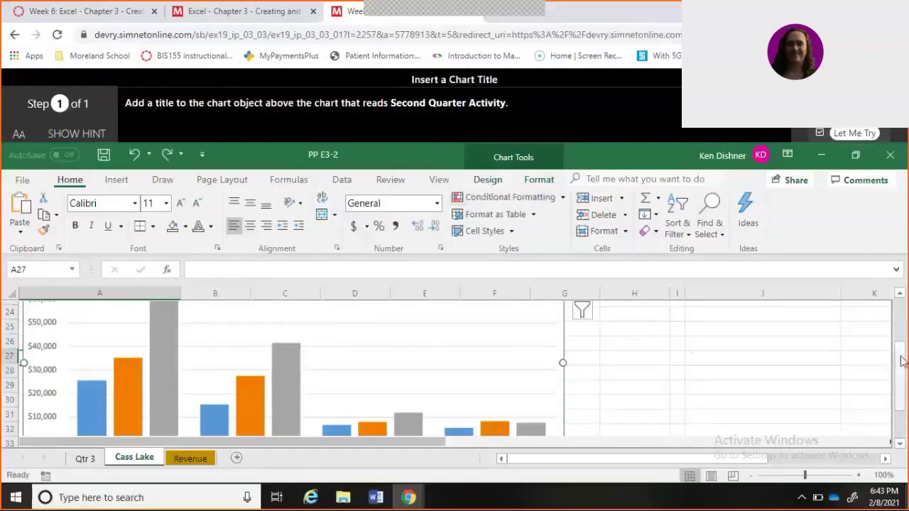
# - Add a chart title element to the Cass Lake column chart and place it above the chart
pyautogui.scroll(3, 610, 414)
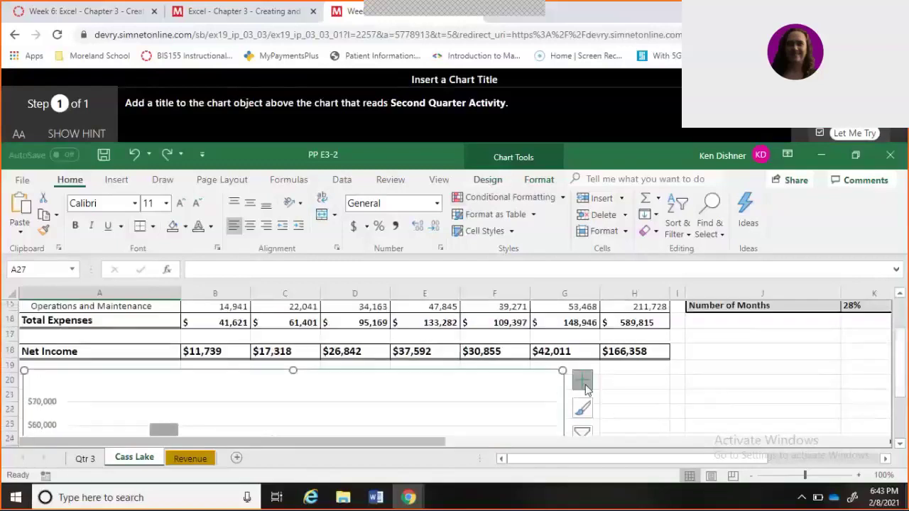
pyautogui.click(583, 384)
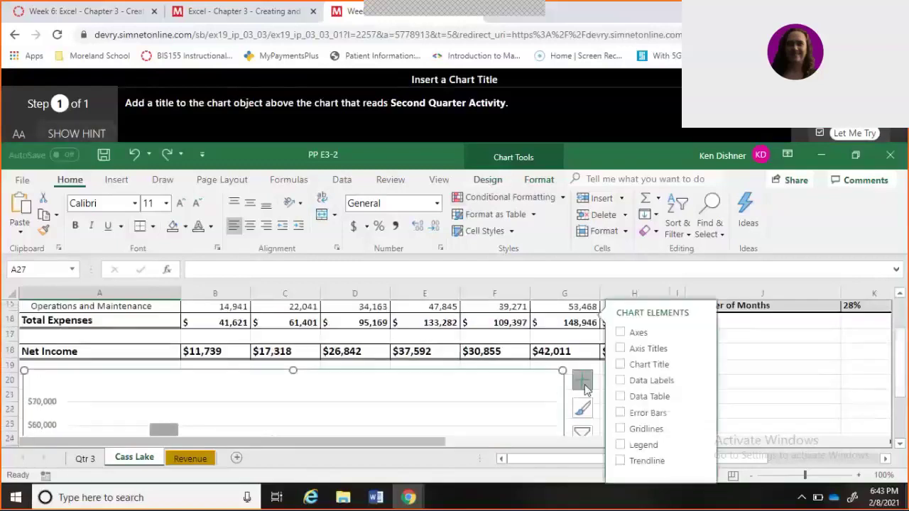
pyautogui.click(621, 364)
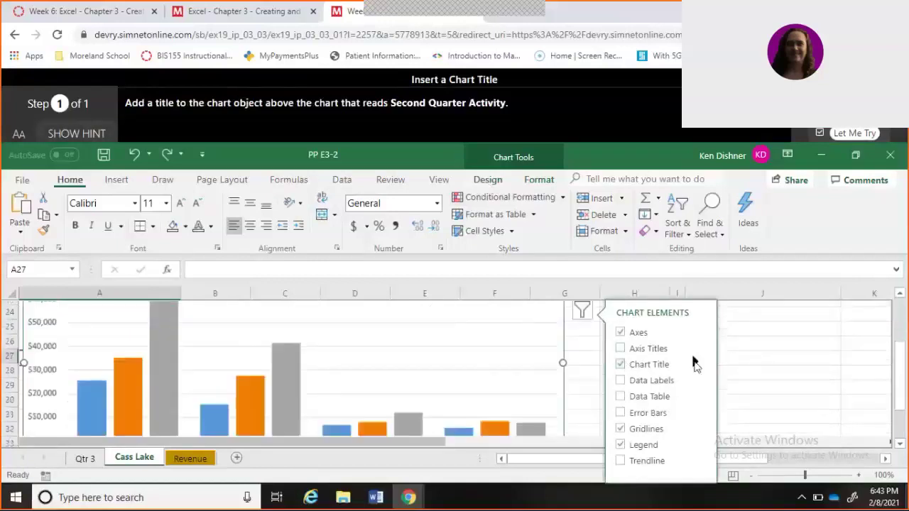
pyautogui.click(695, 364)
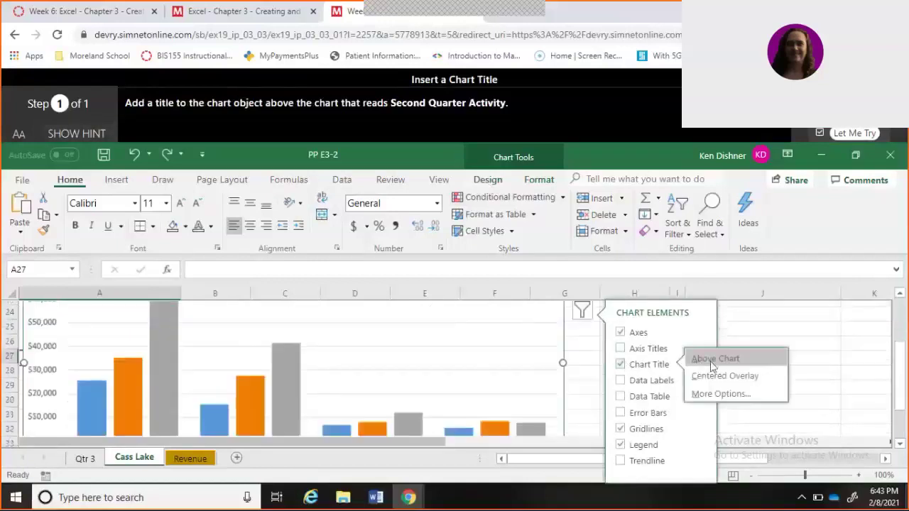
pyautogui.click(713, 361)
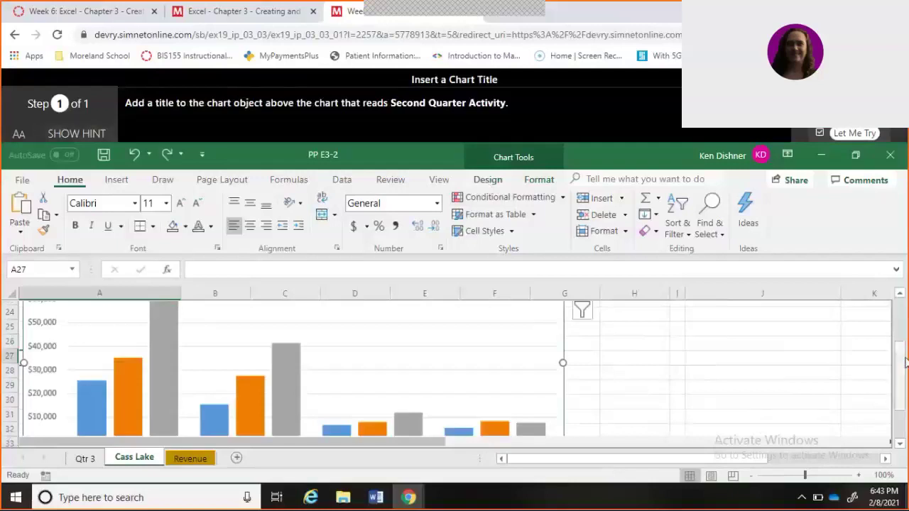
# - Replace the placeholder title on the Cass Lake column chart with Second Quarter Activity, and close the completed exercise
pyautogui.scroll(2, 905, 353)
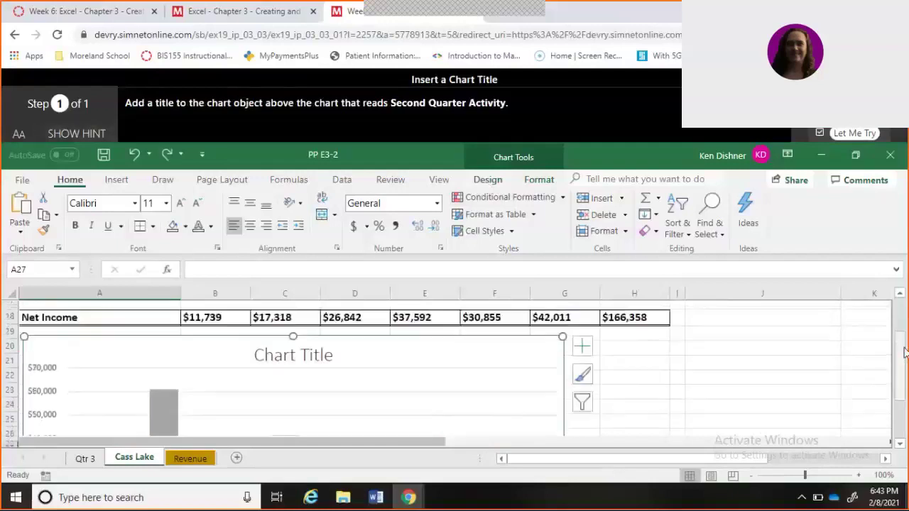
pyautogui.click(298, 354)
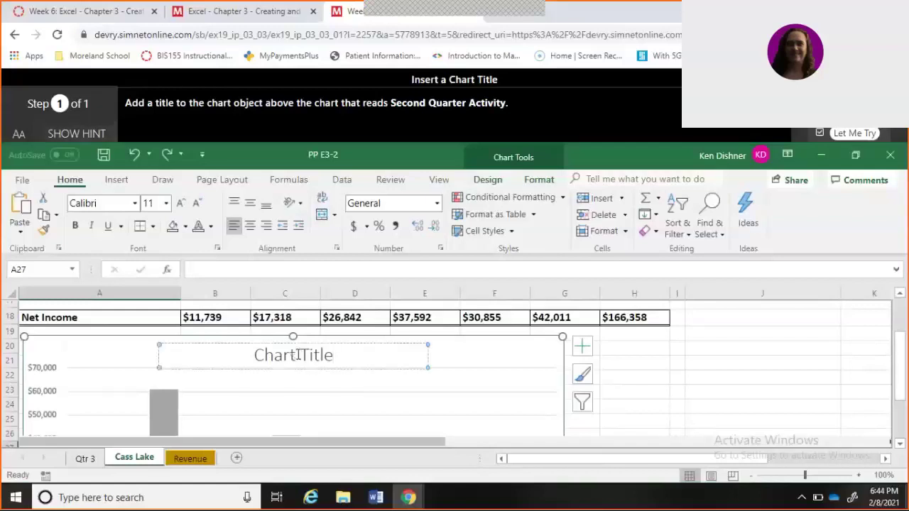
pyautogui.press('BackSpace')
pyautogui.press('BackSpace')
pyautogui.press('BackSpace')
pyautogui.press('BackSpace')
pyautogui.press('BackSpace')
pyautogui.press('BackSpace')
pyautogui.press('BackSpace')
pyautogui.press('BackSpace')
pyautogui.press('BackSpace')
pyautogui.press('BackSpace')
pyautogui.press('BackSpace')
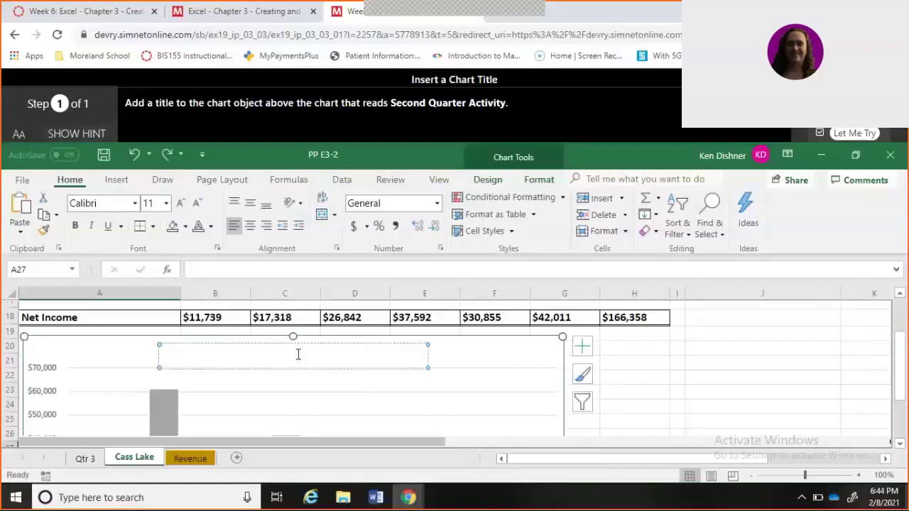
pyautogui.write('Secon')
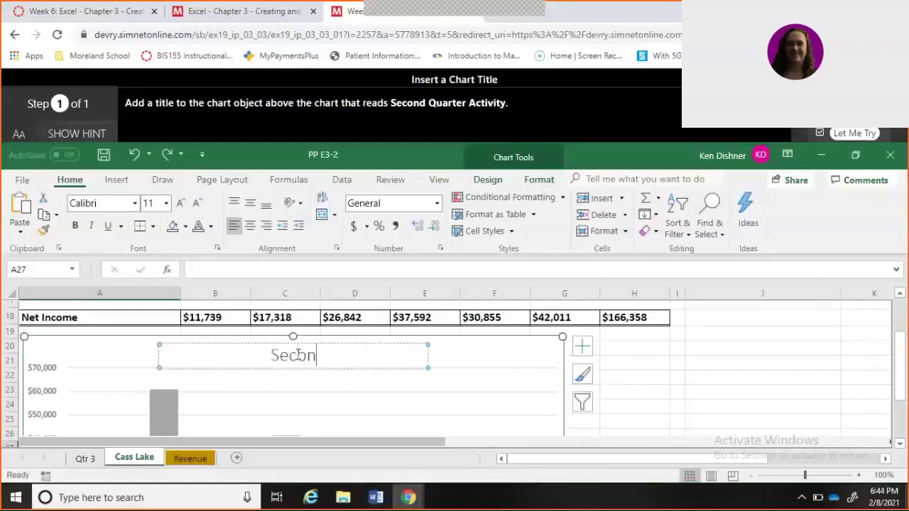
pyautogui.write('d Quarater')
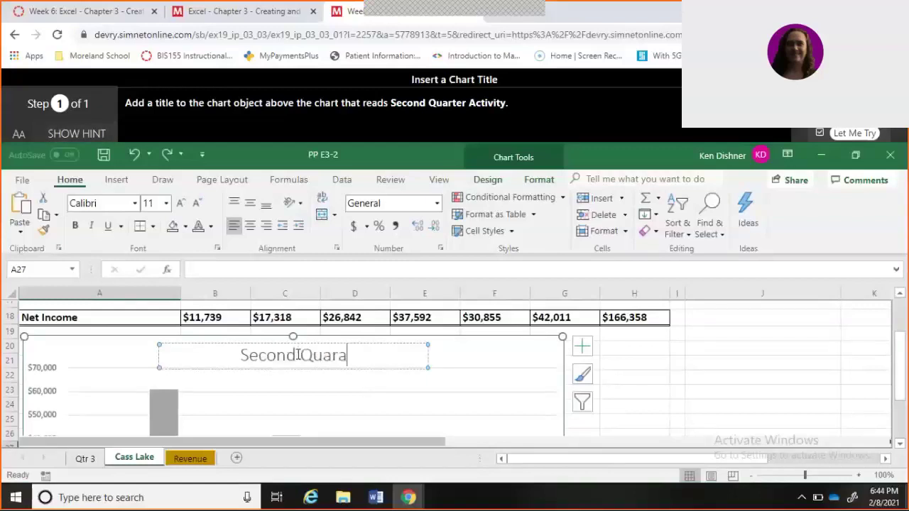
pyautogui.press('BackSpace')
pyautogui.press('BackSpace')
pyautogui.press('BackSpace')
pyautogui.press('BackSpace')
pyautogui.press('BackSpace')
pyautogui.write('ter A')
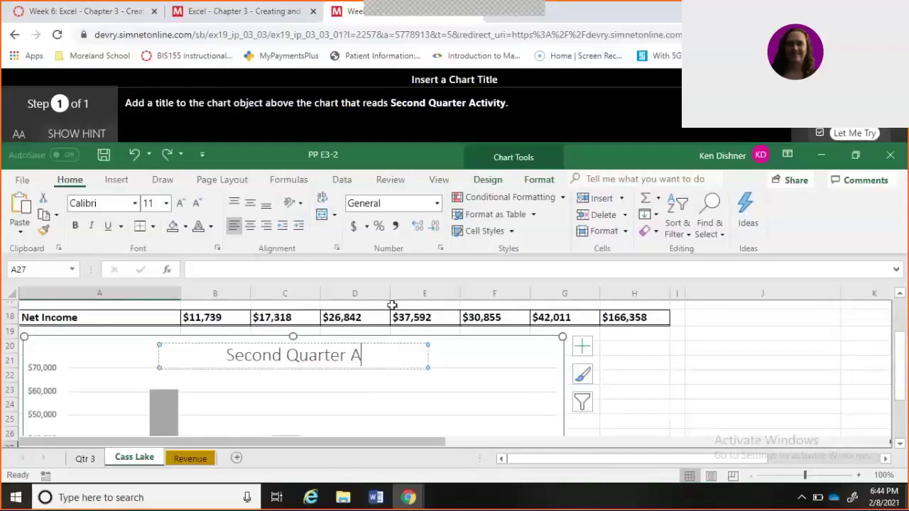
pyautogui.write('cti')
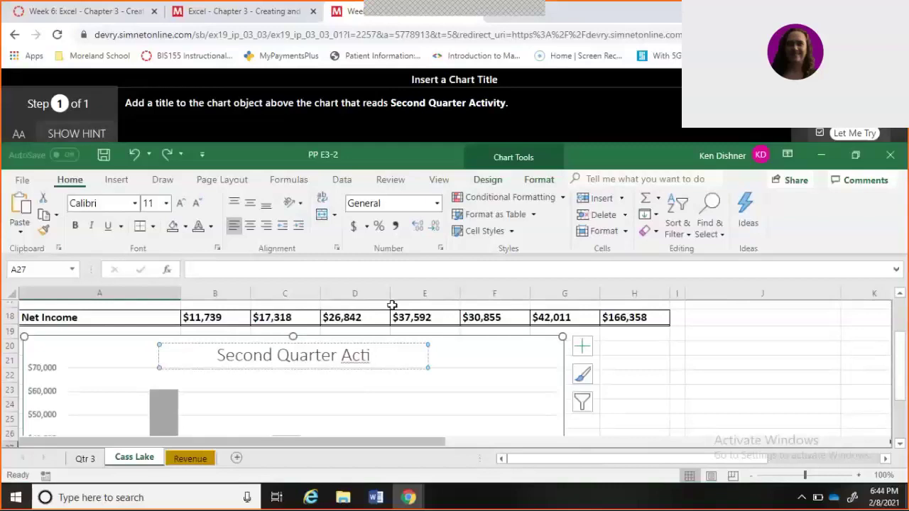
pyautogui.write('vity')
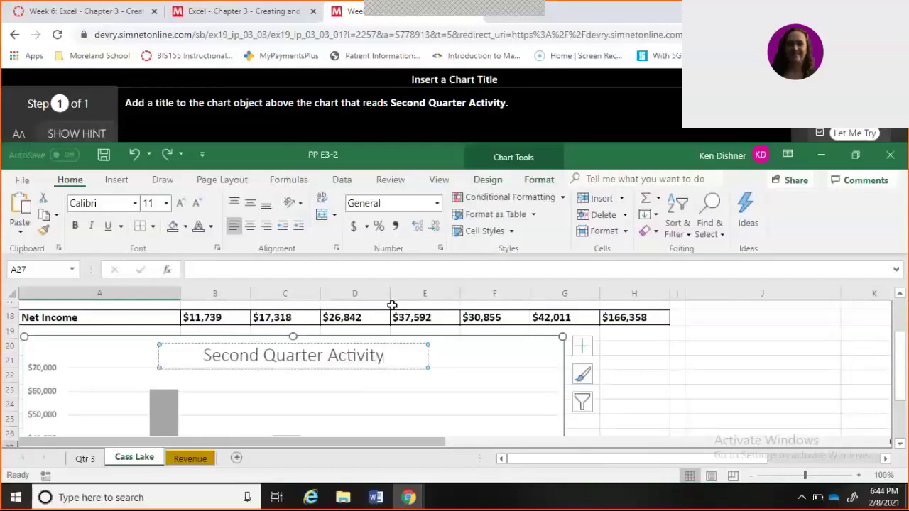
pyautogui.click(361, 348)
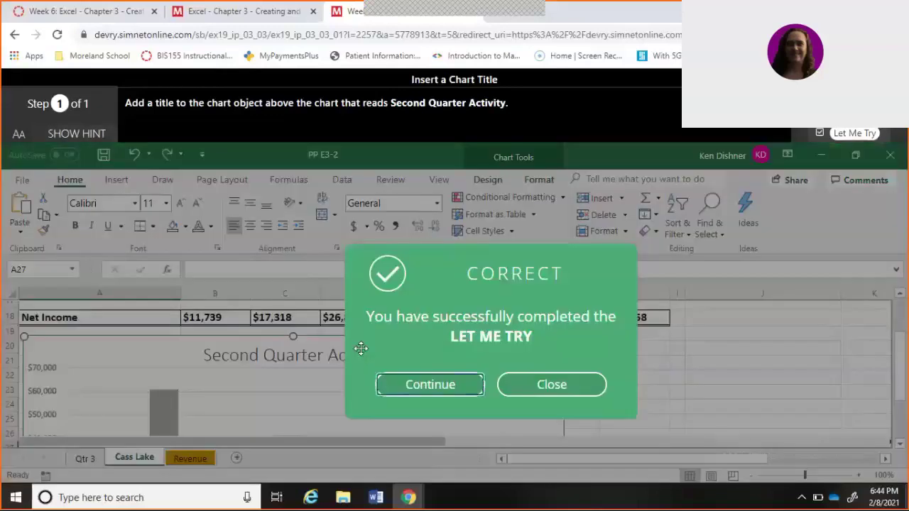
pyautogui.click(552, 385)
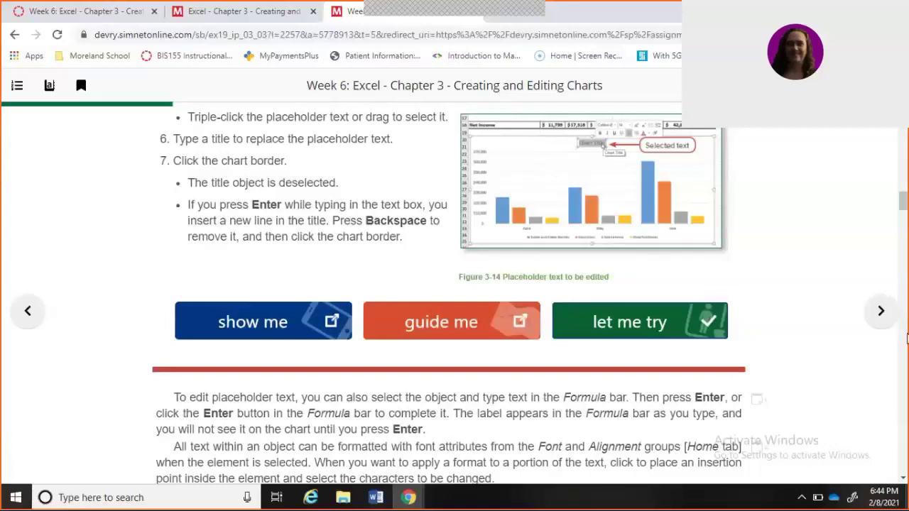
# - Go past the text formatting and Delete a Chart Element topics to the data labels instructions, and open their hands-on practice exercise
pyautogui.scroll(-5, 907, 339)
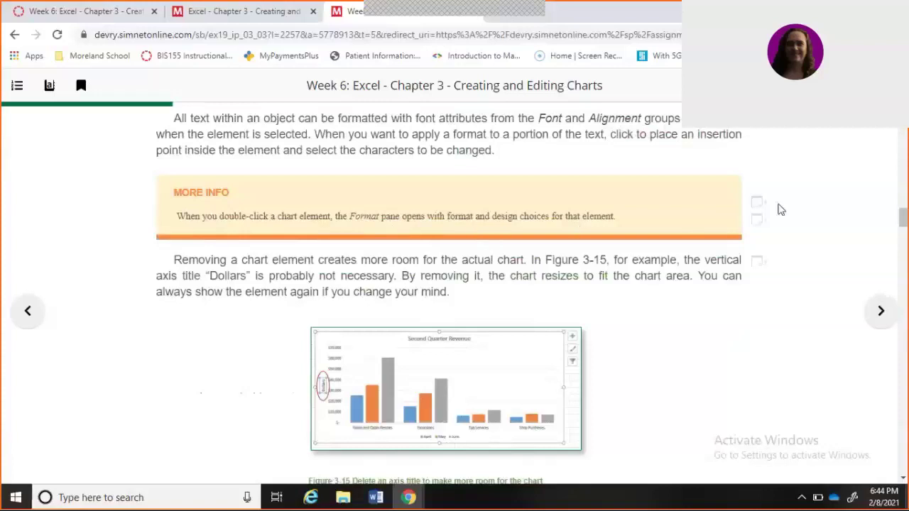
pyautogui.moveTo(904, 215); pyautogui.dragTo(904, 234)
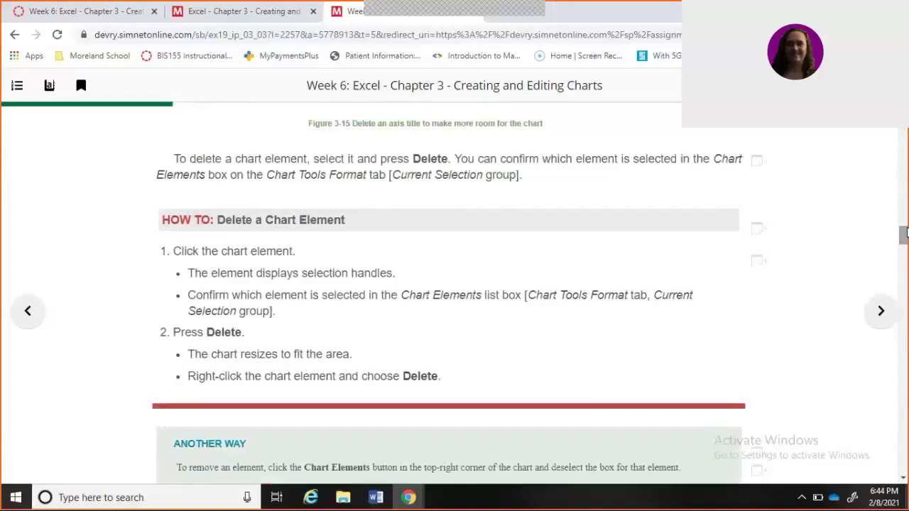
pyautogui.moveTo(905, 234); pyautogui.dragTo(904, 263)
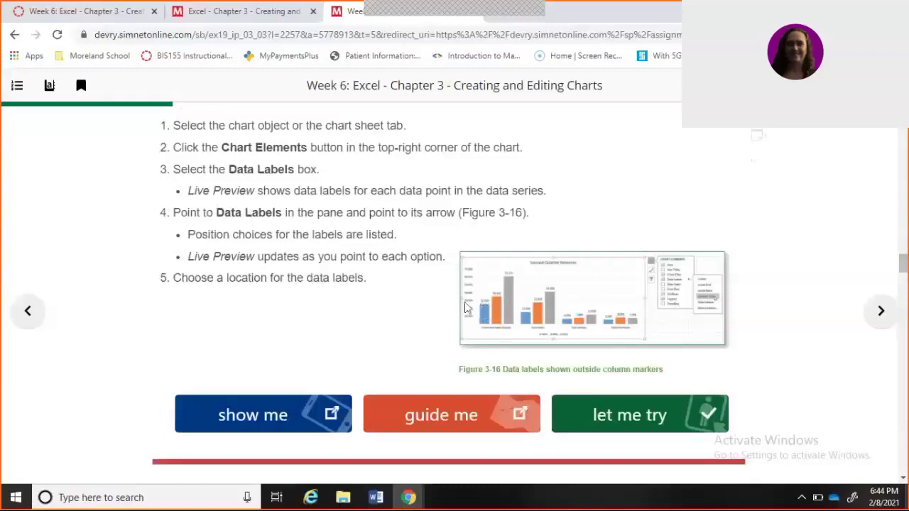
pyautogui.click(638, 416)
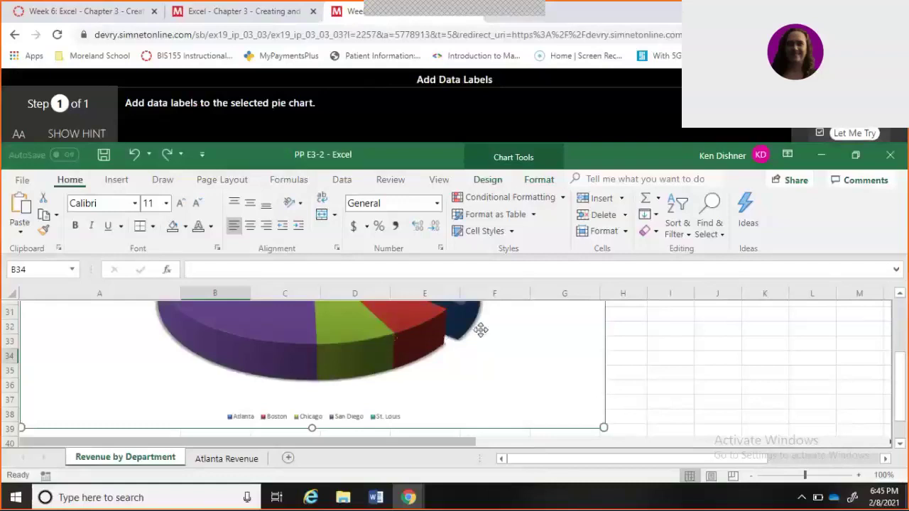
# - Add data labels to the Golf pie chart on the Revenue by Department sheet, and close the completed exercise
pyautogui.moveTo(899, 387); pyautogui.dragTo(900, 366)
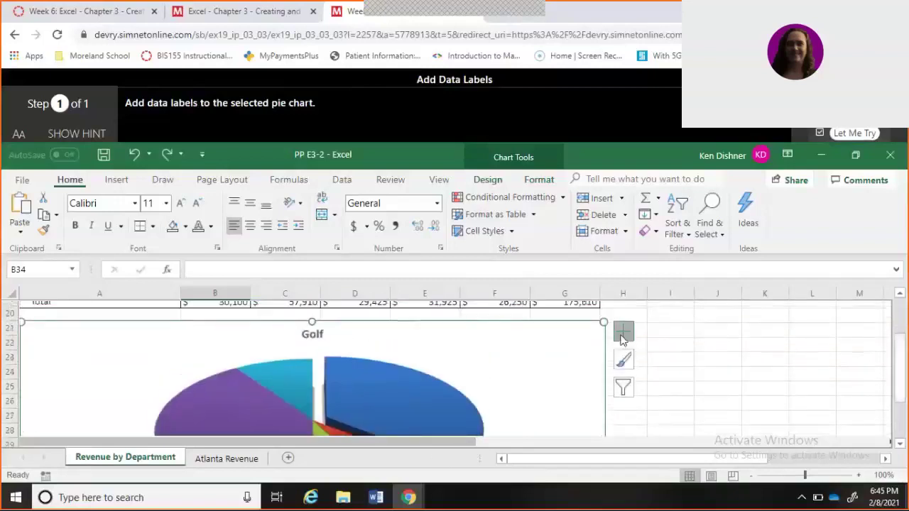
pyautogui.click(622, 338)
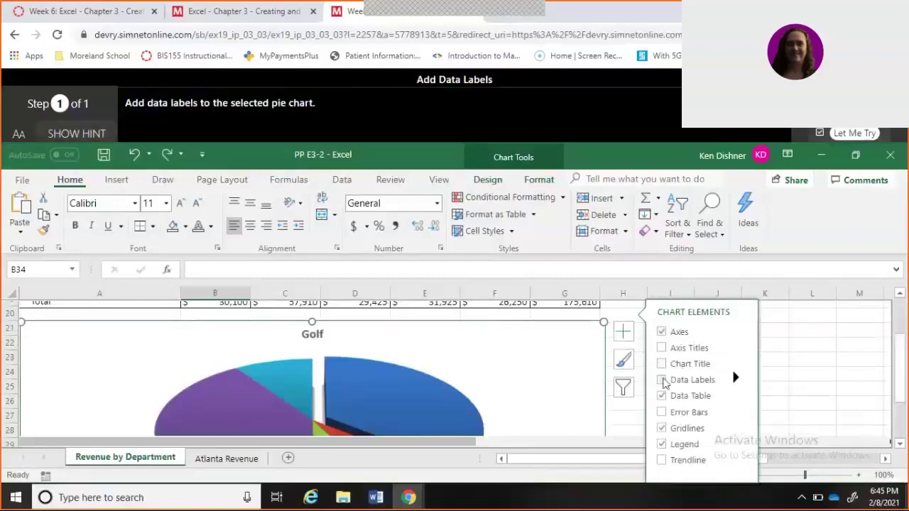
pyautogui.click(662, 381)
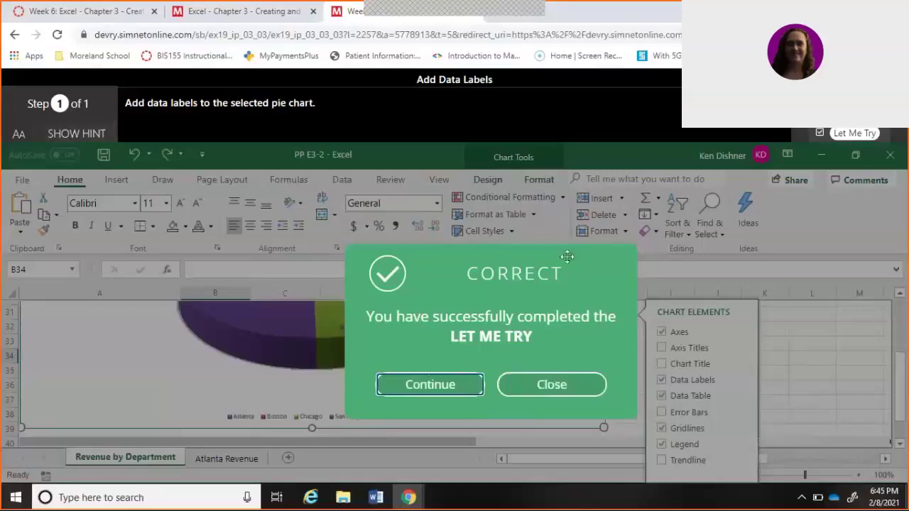
pyautogui.moveTo(567, 257); pyautogui.dragTo(727, 227)
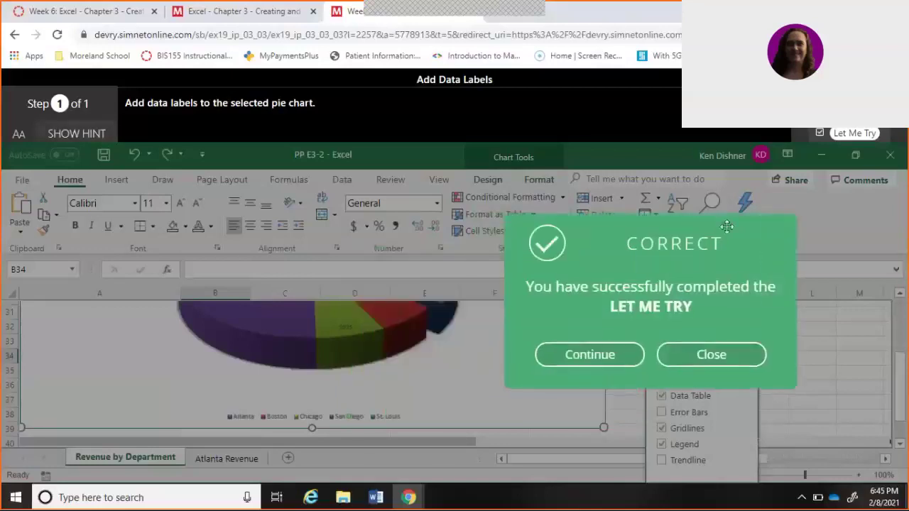
pyautogui.click(712, 355)
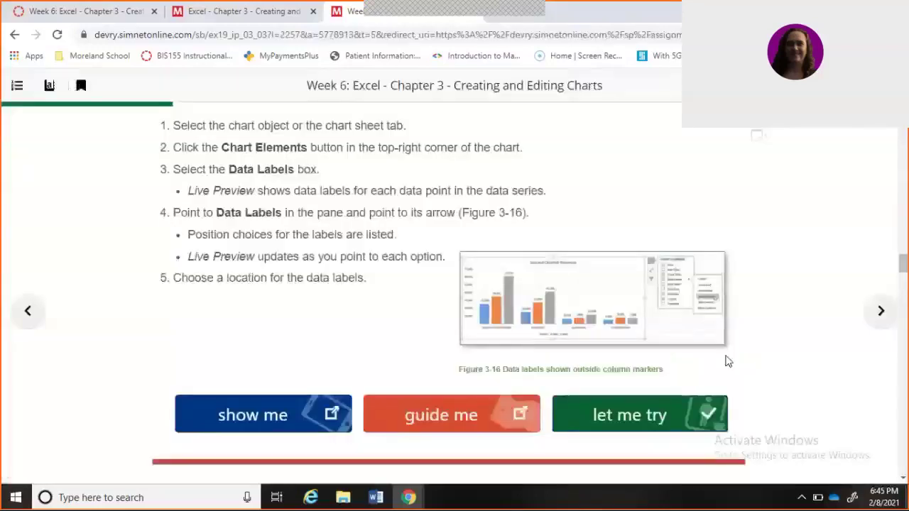
# - Review the Data Table and Trendlines topics, and open the hands-on practice exercise for Add a Trendline to a Chart
pyautogui.click(906, 410)
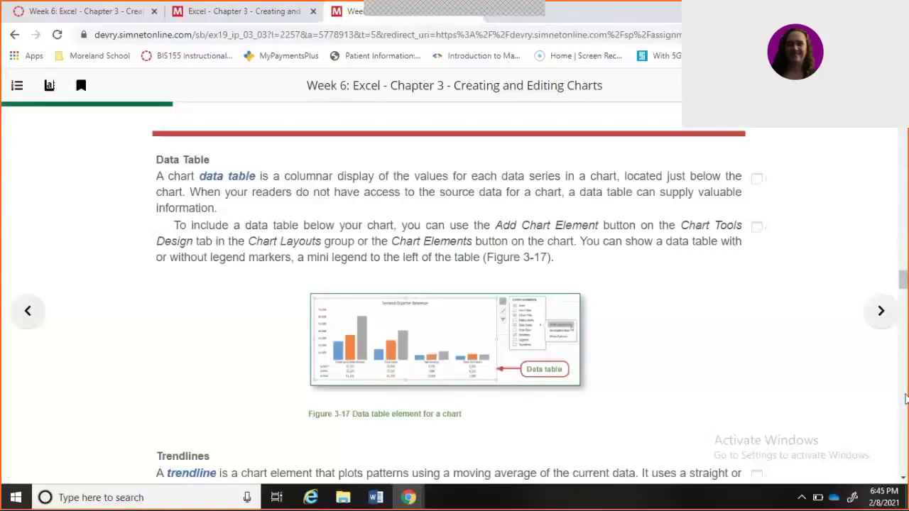
pyautogui.scroll(-1, 905, 292)
pyautogui.scroll(-2, 905, 294)
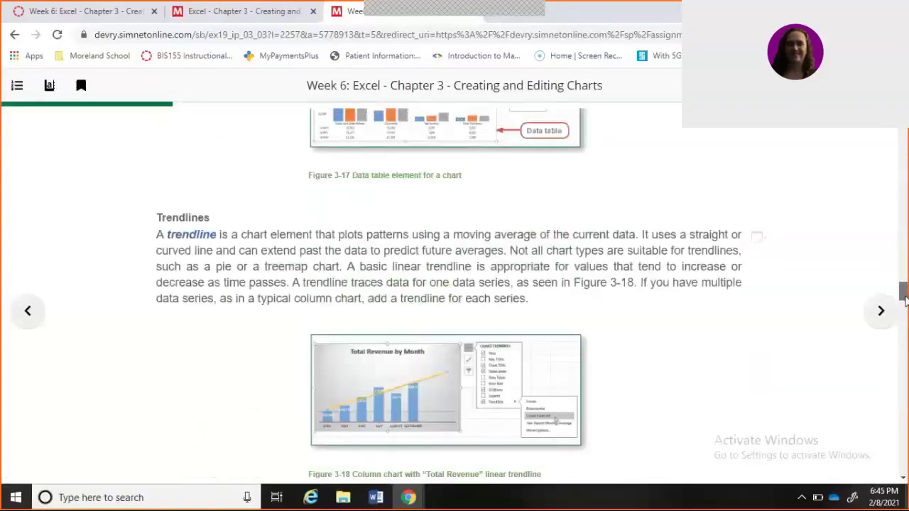
pyautogui.scroll(-1, 904, 299)
pyautogui.scroll(-1, 904, 302)
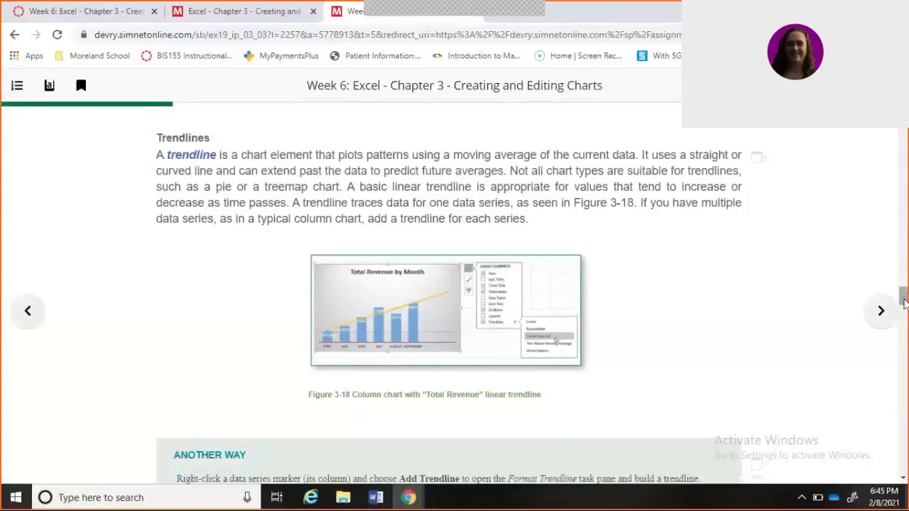
pyautogui.scroll(-4, 904, 302)
pyautogui.moveTo(903, 301); pyautogui.dragTo(904, 320)
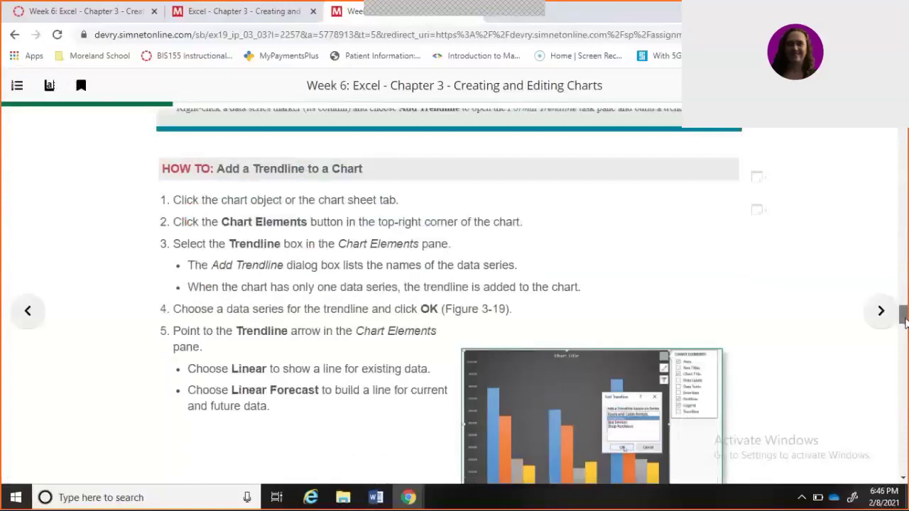
pyautogui.moveTo(903, 320); pyautogui.dragTo(904, 326)
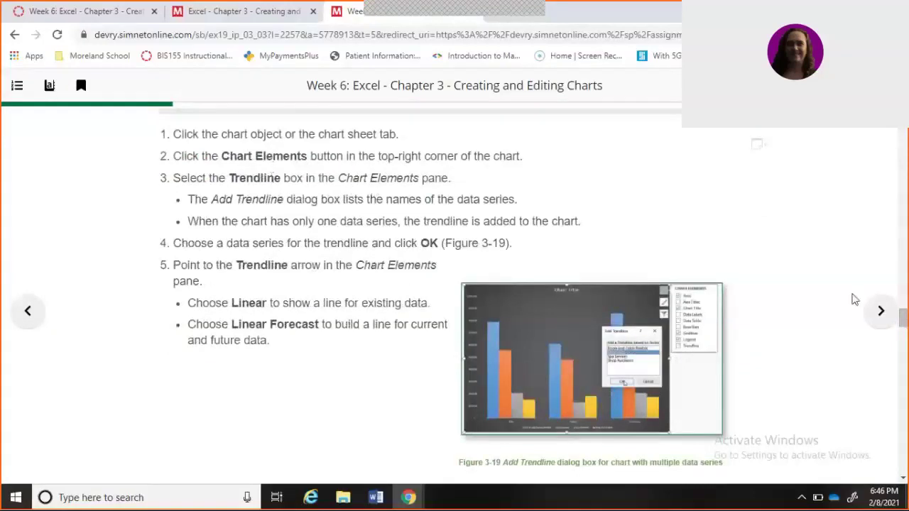
pyautogui.scroll(-3, 903, 319)
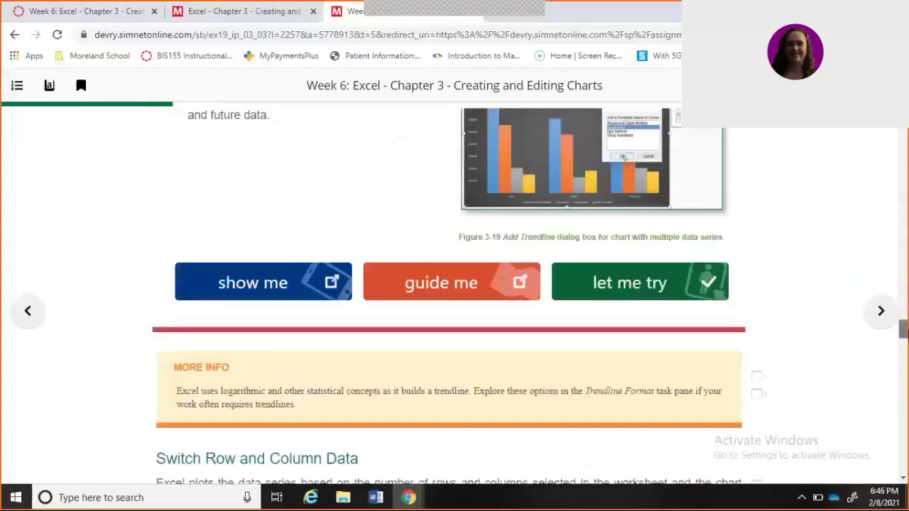
pyautogui.click(637, 294)
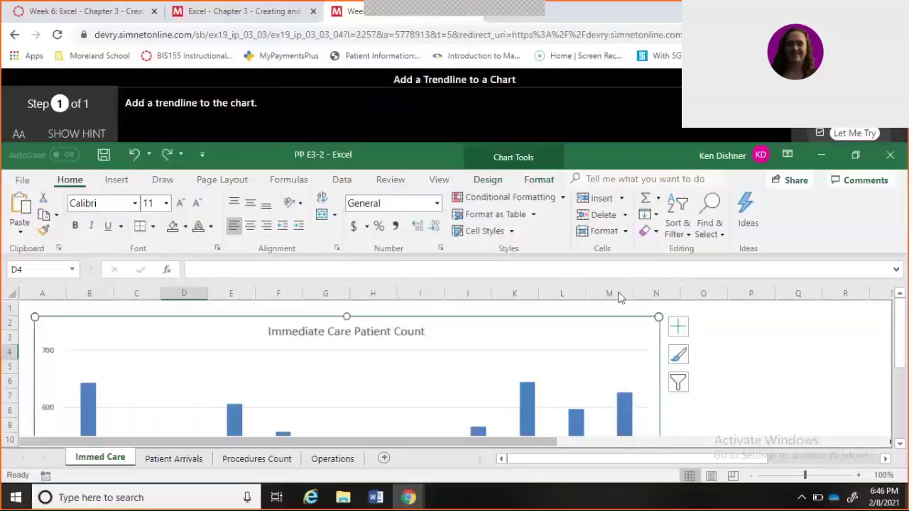
# - Add a trendline to the Immediate Care Patient Count chart, and close the completed exercise
pyautogui.click(679, 329)
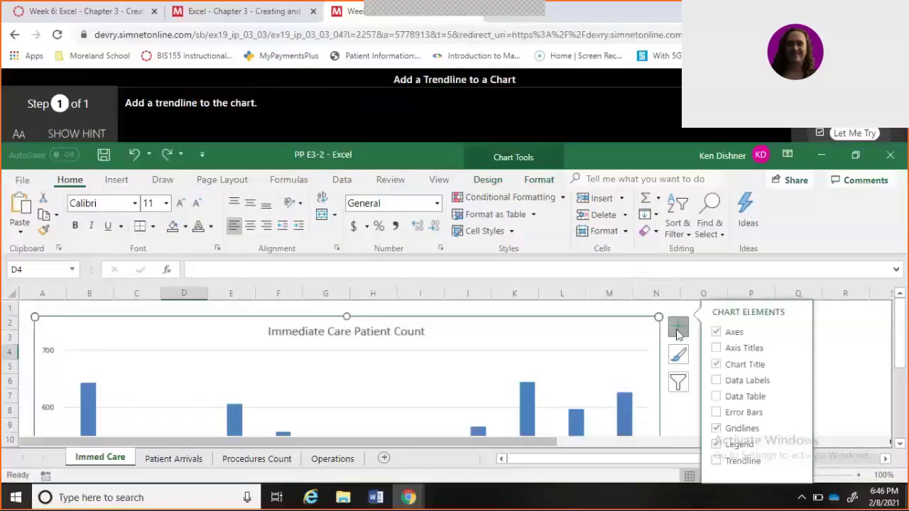
pyautogui.click(719, 461)
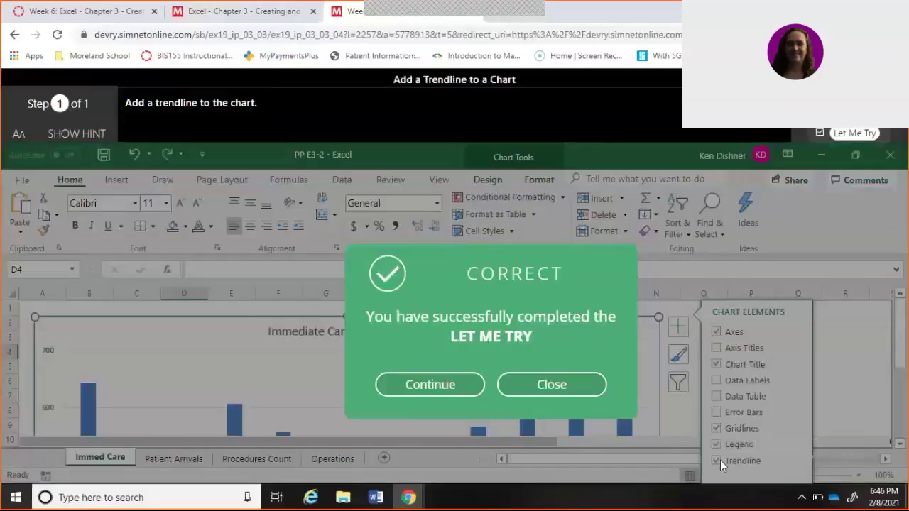
pyautogui.click(584, 384)
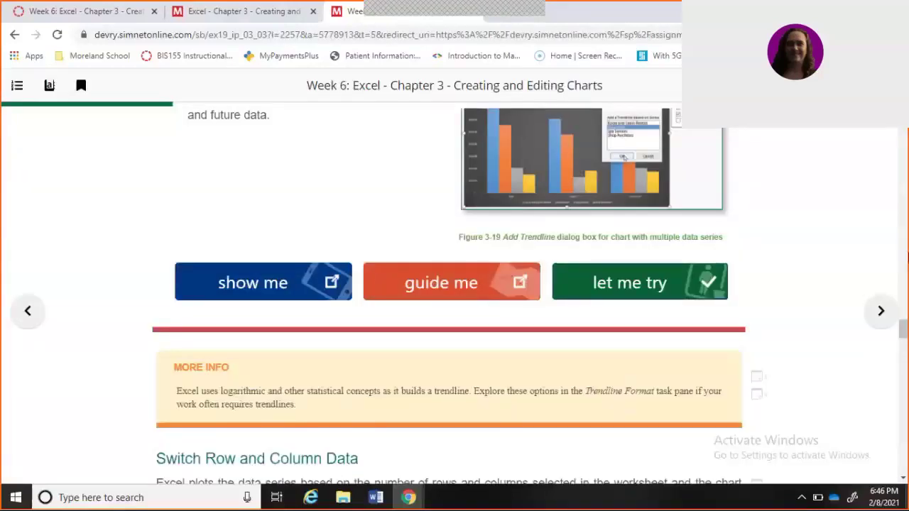
# - Review the Switch Row and Column Data topic and open its hands-on practice exercise
pyautogui.moveTo(904, 336); pyautogui.dragTo(903, 353)
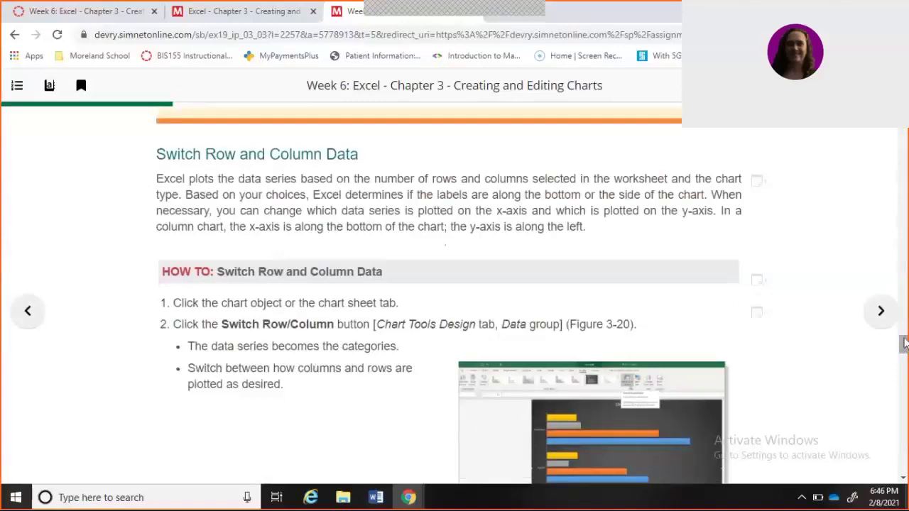
pyautogui.scroll(-3, 905, 344)
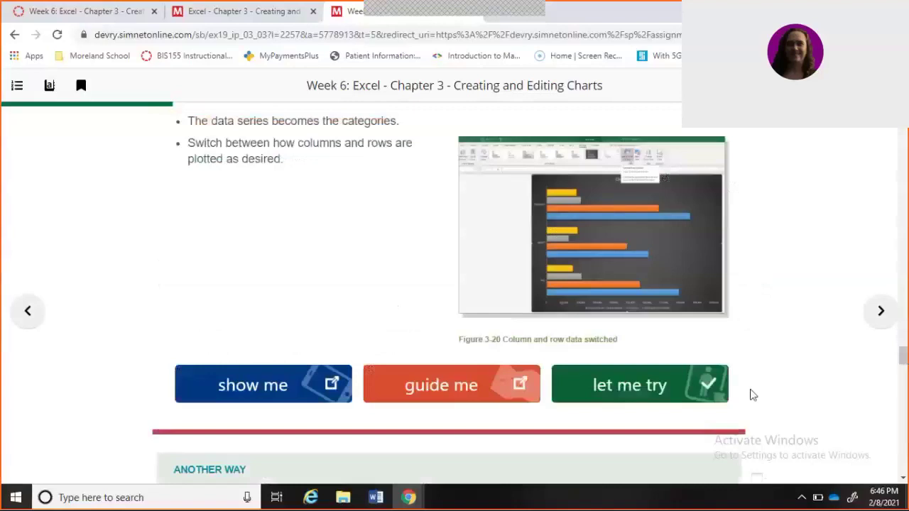
pyautogui.click(658, 384)
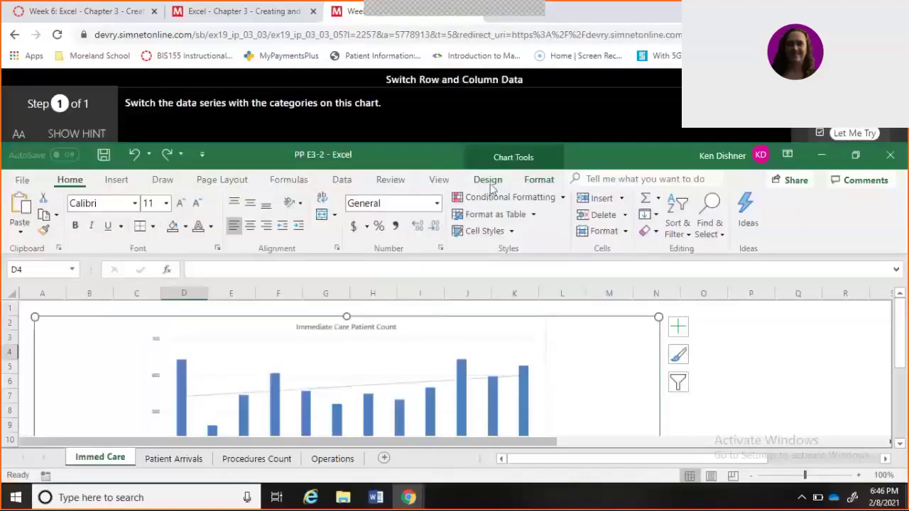
# - Switch the row and column data of the Immediate Care Patient Count chart, and close the completed exercise
pyautogui.click(488, 180)
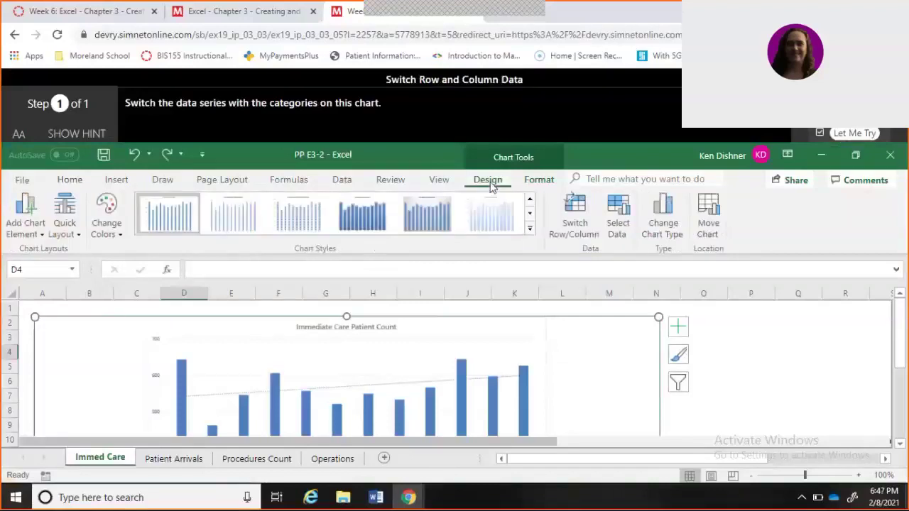
pyautogui.click(568, 238)
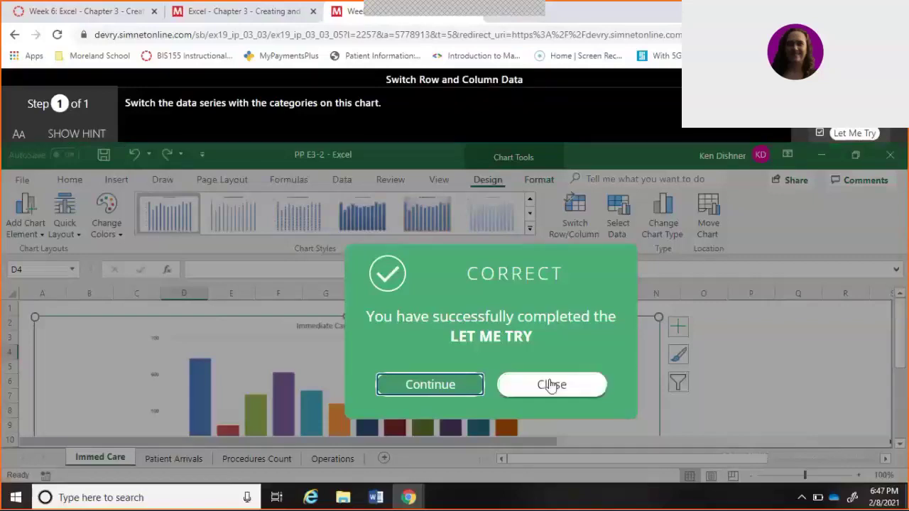
pyautogui.click(552, 385)
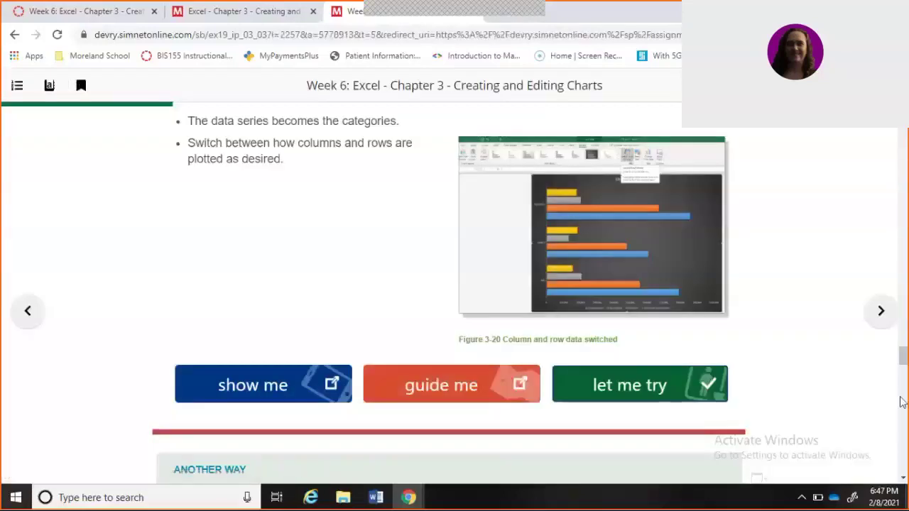
# - Review the Change the Chart Type topic and open its hands-on practice exercise
pyautogui.scroll(-5, 905, 405)
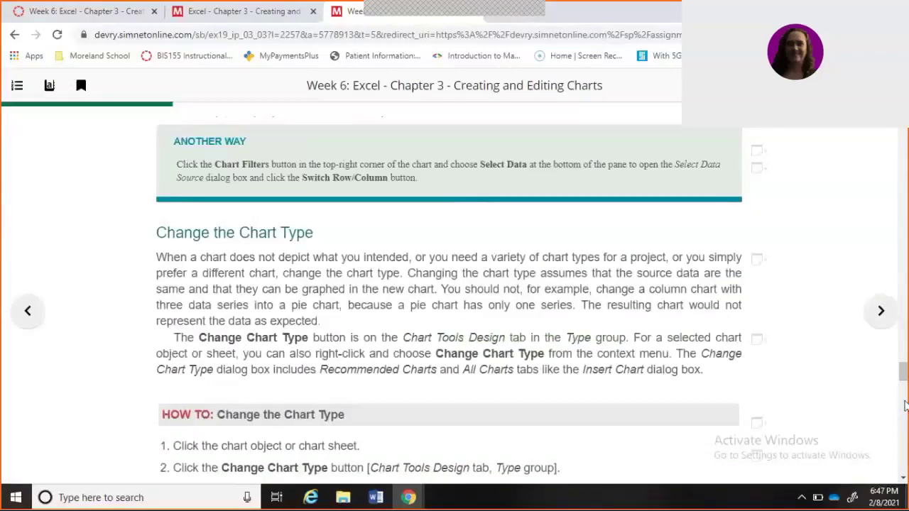
pyautogui.scroll(-5, 905, 405)
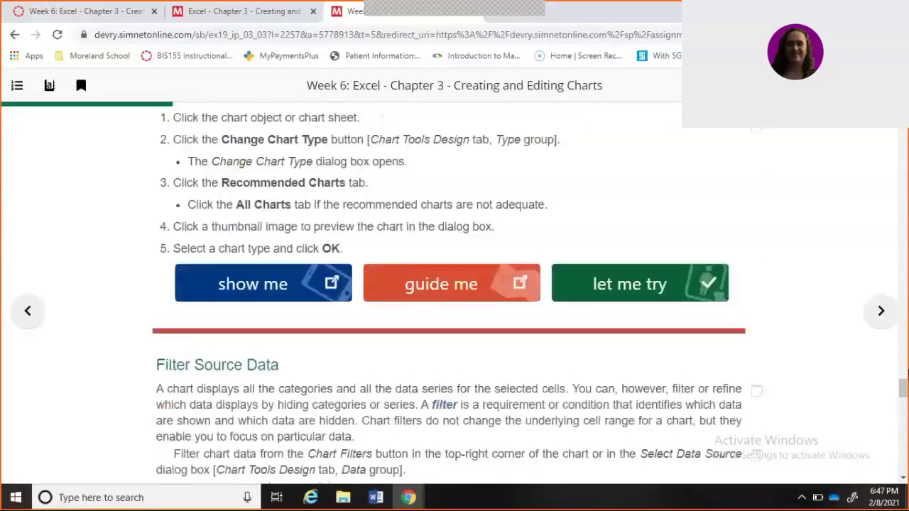
pyautogui.scroll(1, 906, 384)
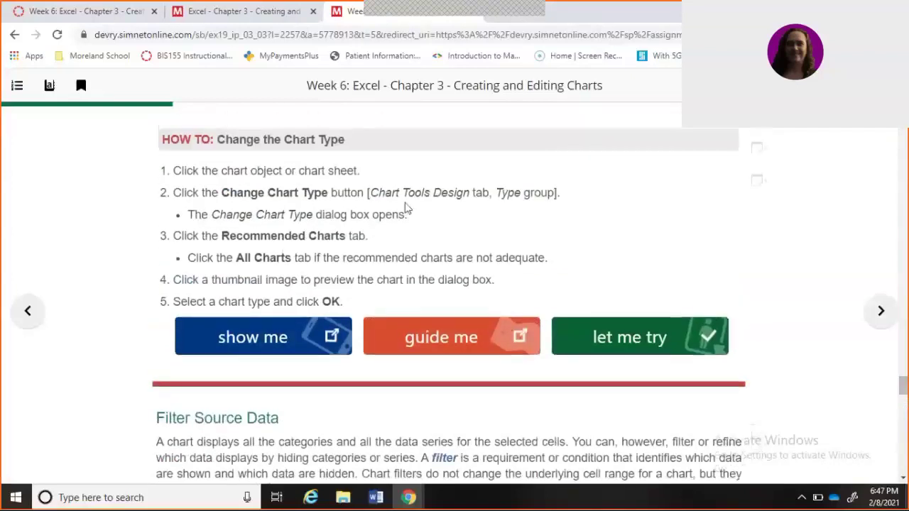
pyautogui.click(646, 330)
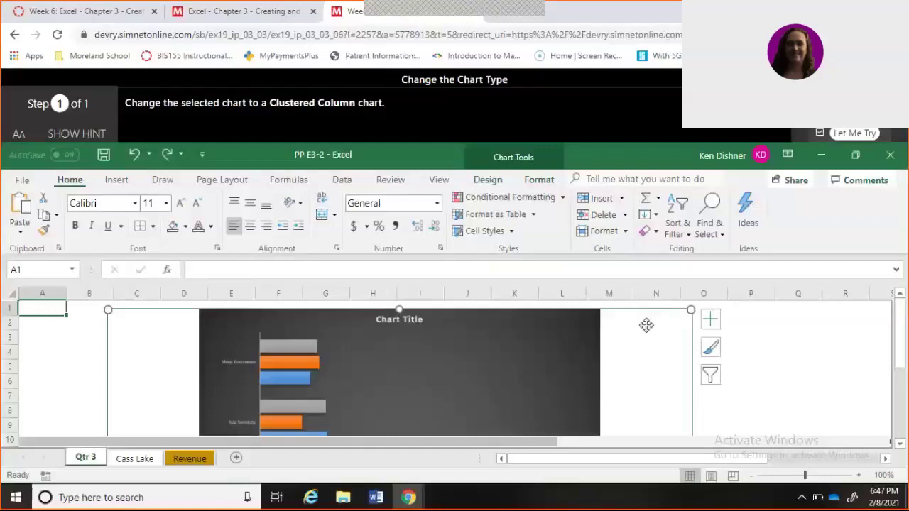
pyautogui.click(488, 179)
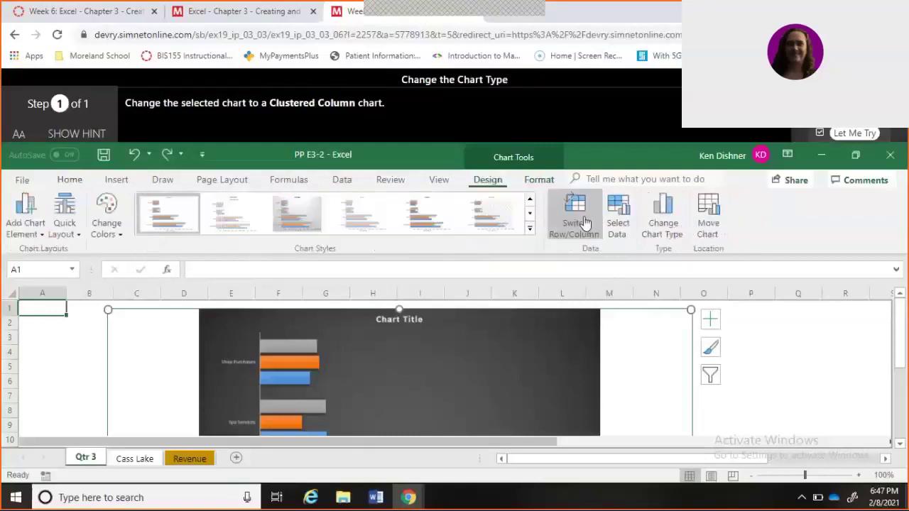
pyautogui.click(665, 227)
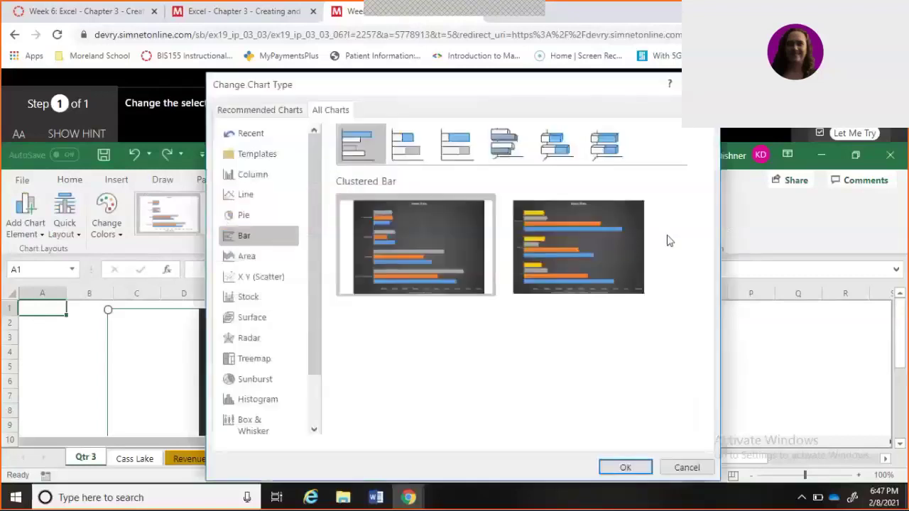
pyautogui.moveTo(489, 83); pyautogui.dragTo(584, 128)
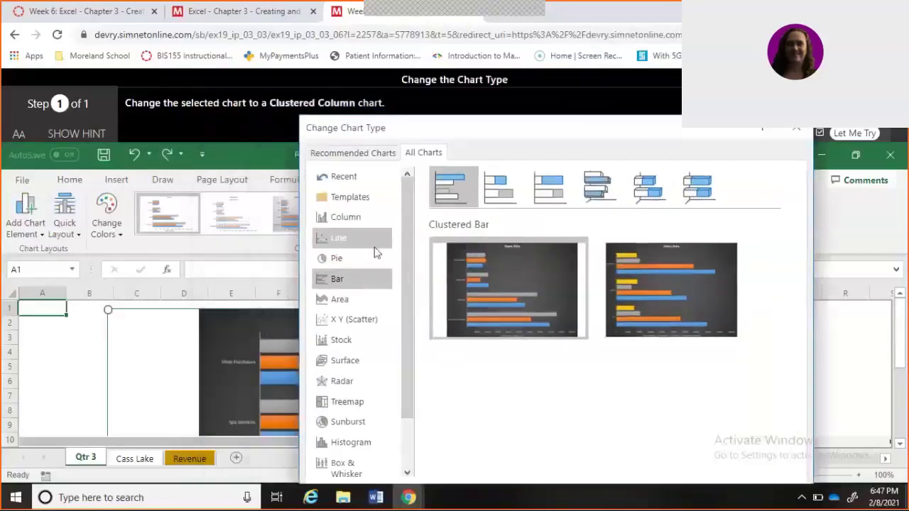
pyautogui.click(346, 220)
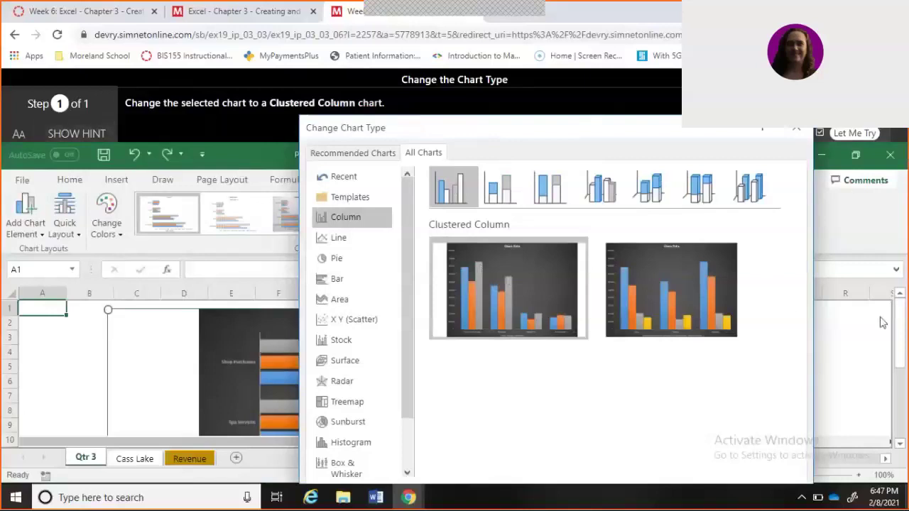
pyautogui.moveTo(615, 125); pyautogui.dragTo(618, 69)
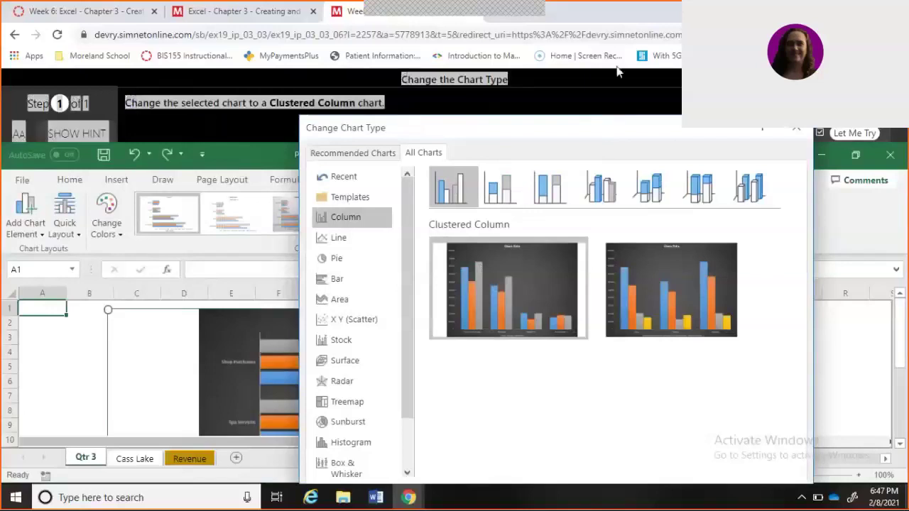
pyautogui.moveTo(624, 133); pyautogui.dragTo(624, 80)
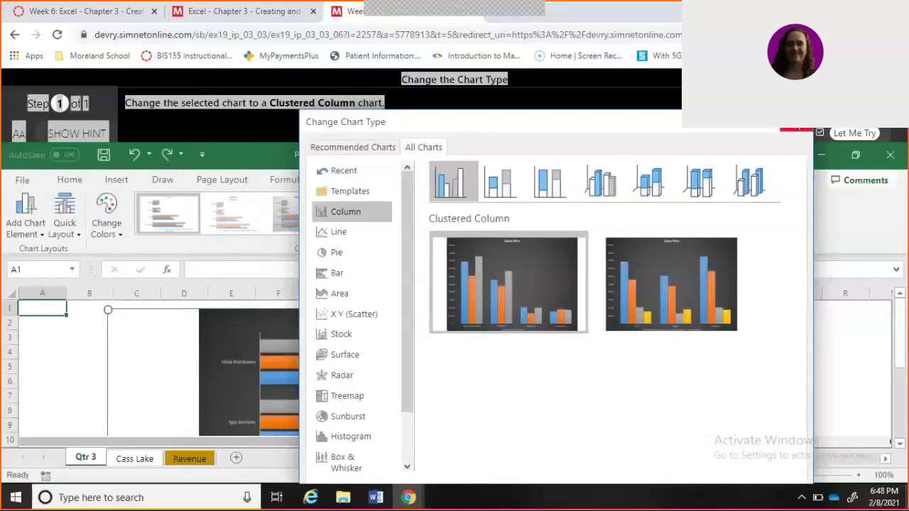
pyautogui.click(789, 132)
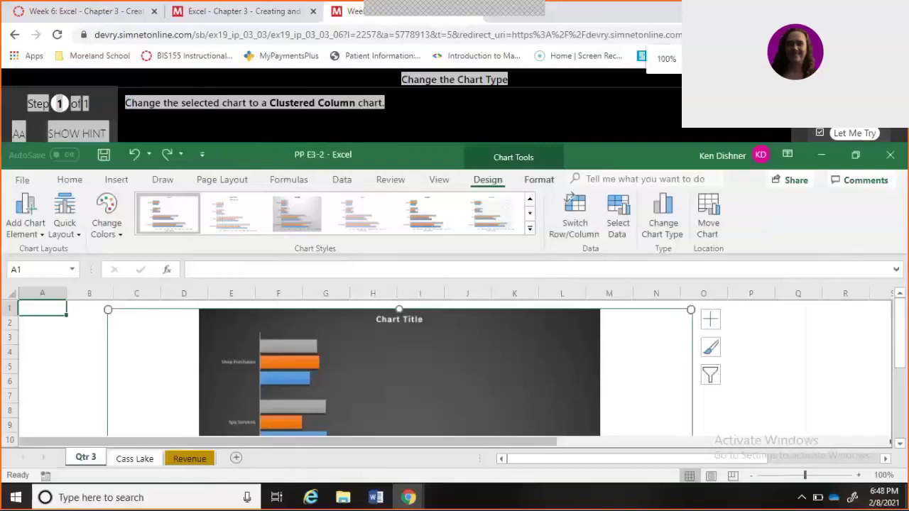
# - Change the selected chart on the Qtr 3 sheet to a Clustered Column chart, and close the completed exercise
pyautogui.hotkey('ctrl', '-')
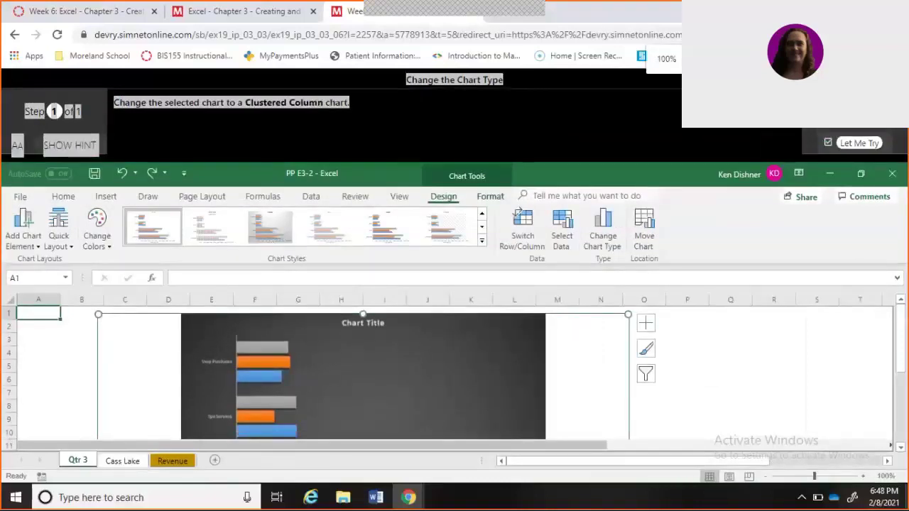
pyautogui.click(698, 132)
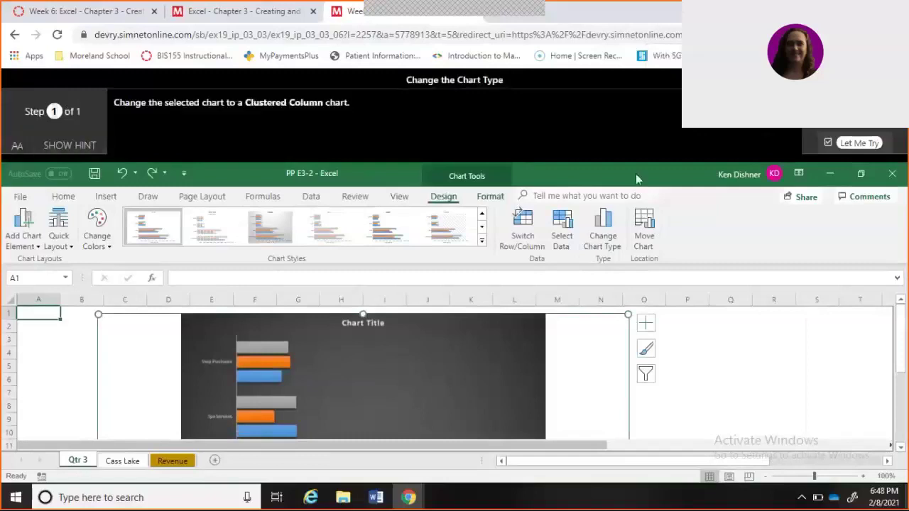
pyautogui.click(602, 238)
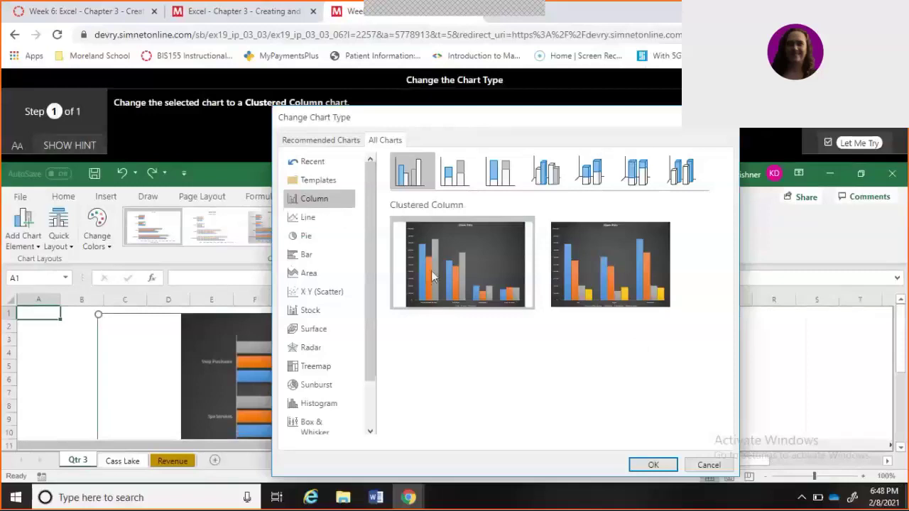
pyautogui.click(650, 468)
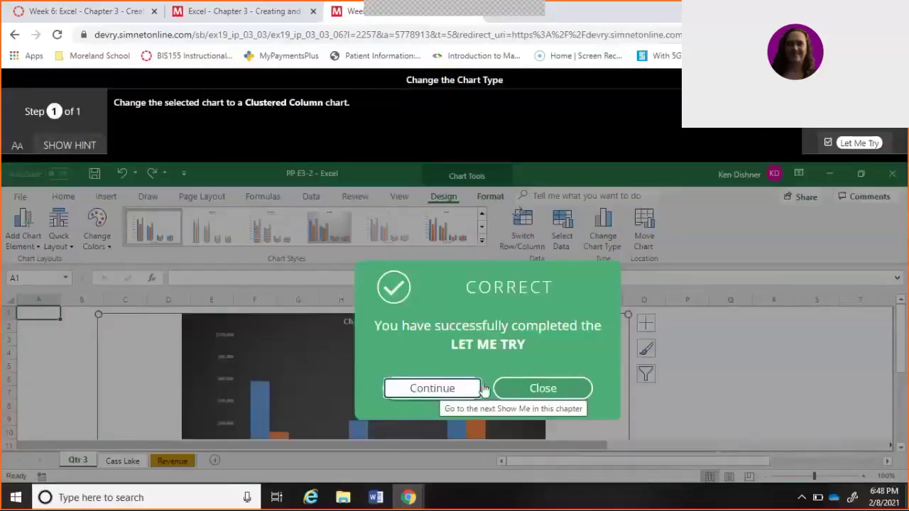
pyautogui.click(524, 390)
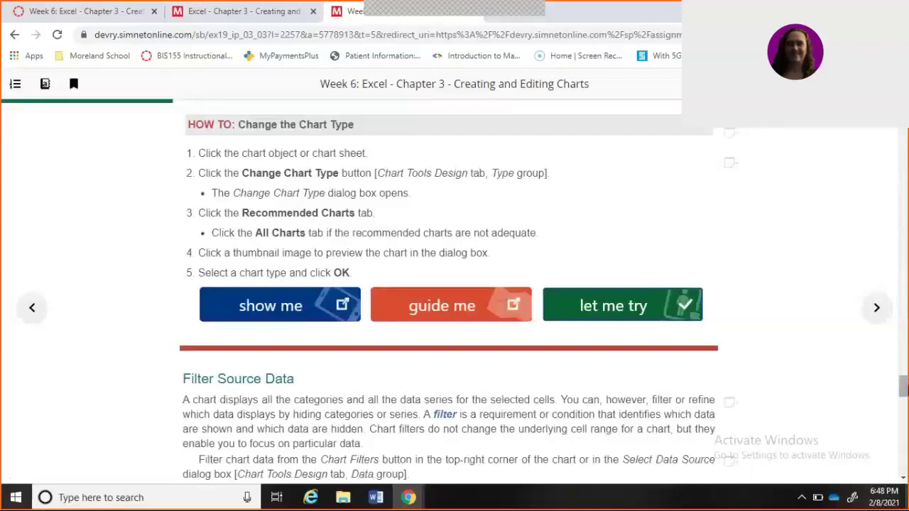
# - Review the Filter Source Data topic and open its hands-on practice exercise
pyautogui.scroll(-3, 902, 387)
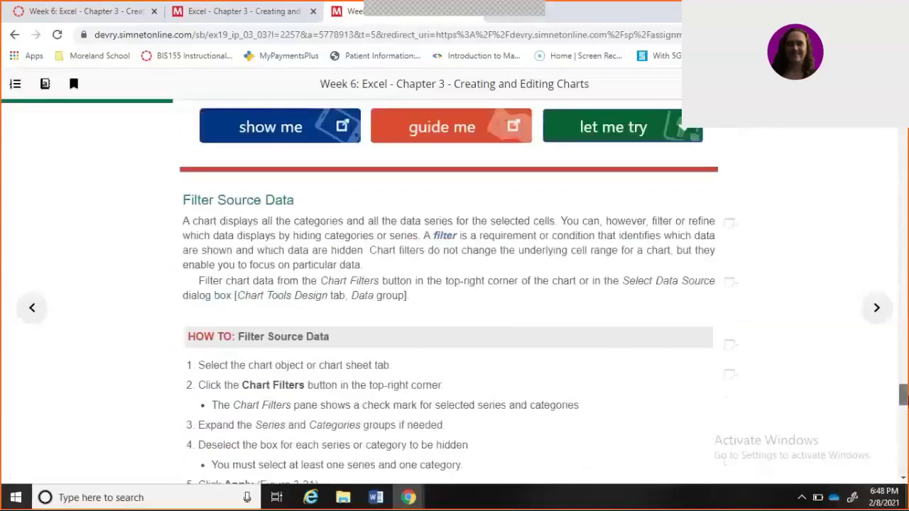
pyautogui.scroll(-3, 459, 294)
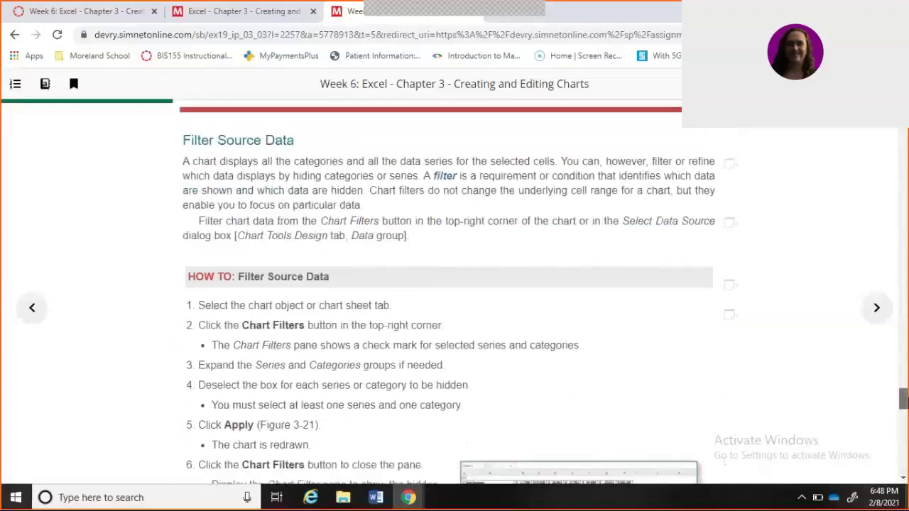
pyautogui.scroll(-1, 853, 419)
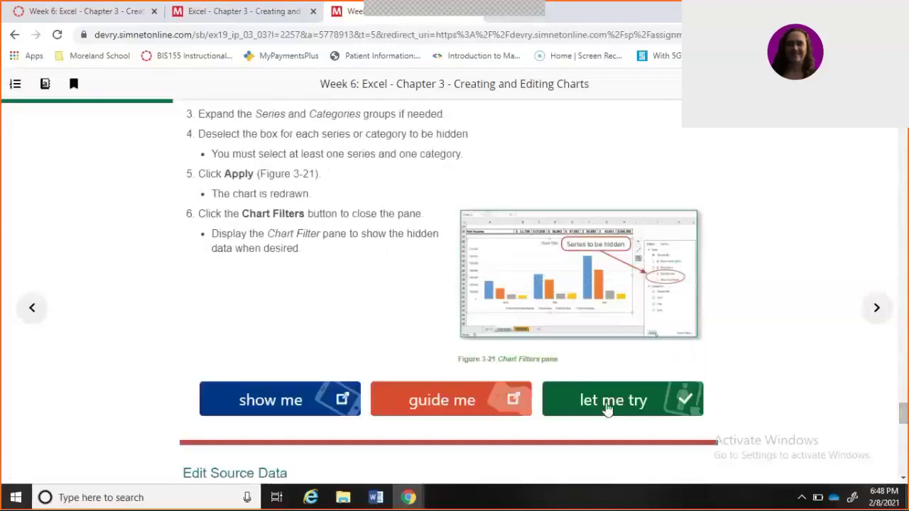
pyautogui.click(608, 408)
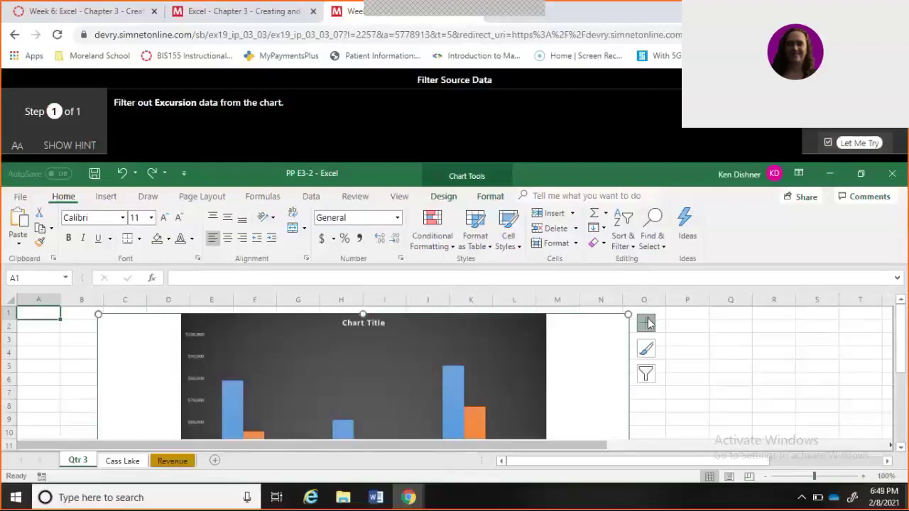
# - Filter the Excursions series out of the Qtr 3 chart, and close the completed exercise
pyautogui.click(647, 377)
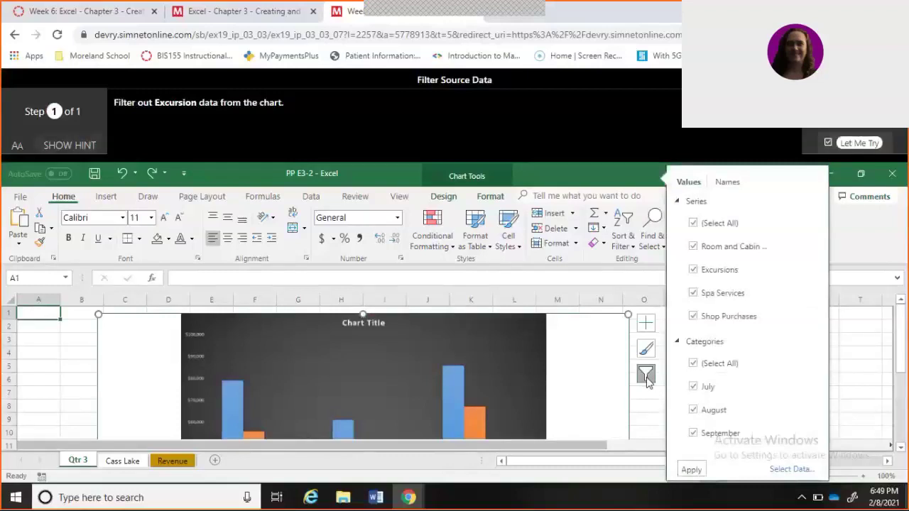
pyautogui.click(693, 270)
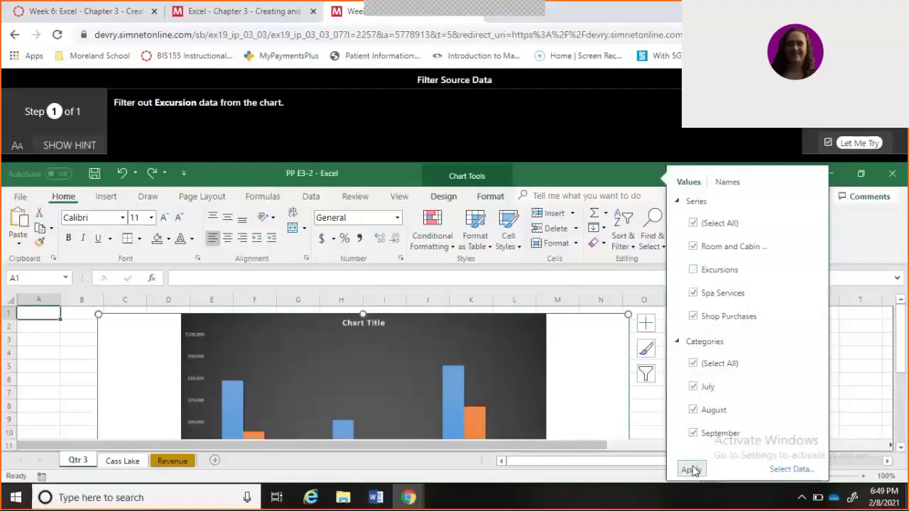
pyautogui.click(692, 470)
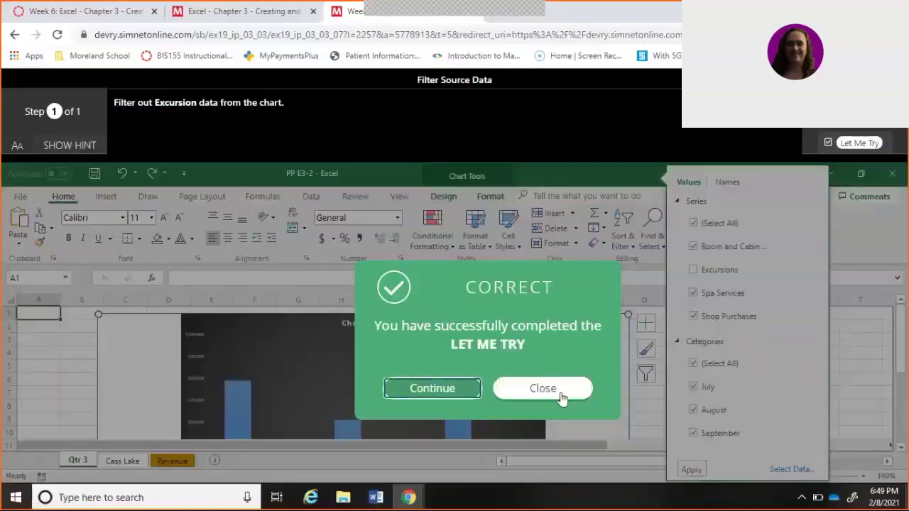
pyautogui.click(561, 398)
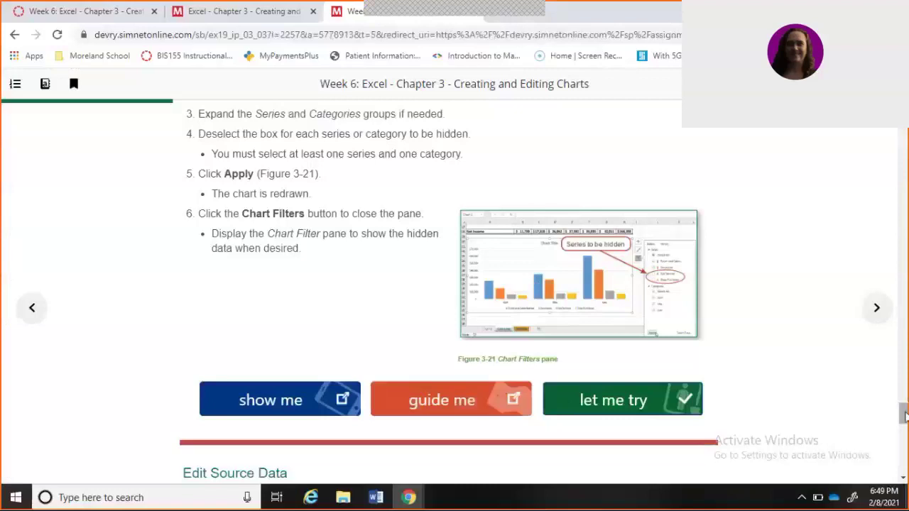
# - Review the Edit Source Data topic through adding a data series in a chart sheet, and advance to SLO 3.4 Formatting Chart Elements
pyautogui.moveTo(904, 415); pyautogui.dragTo(904, 455)
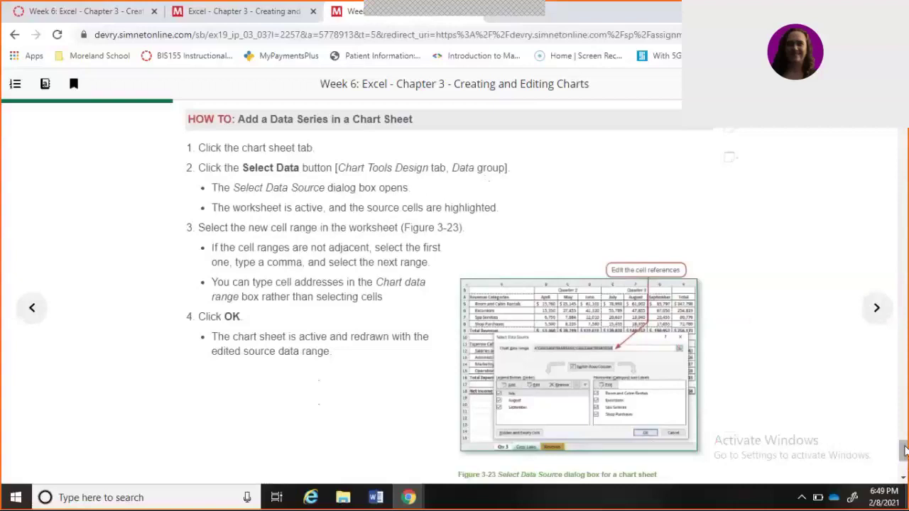
pyautogui.scroll(-2, 899, 457)
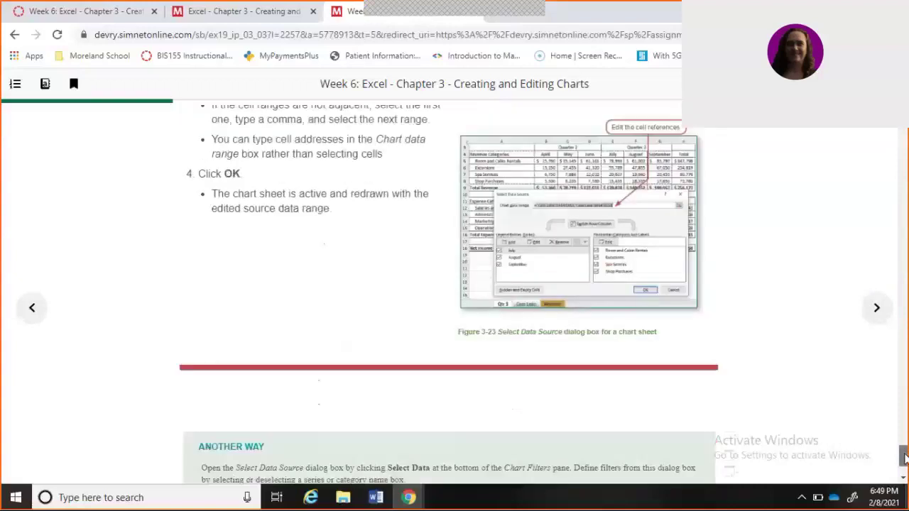
pyautogui.click(876, 310)
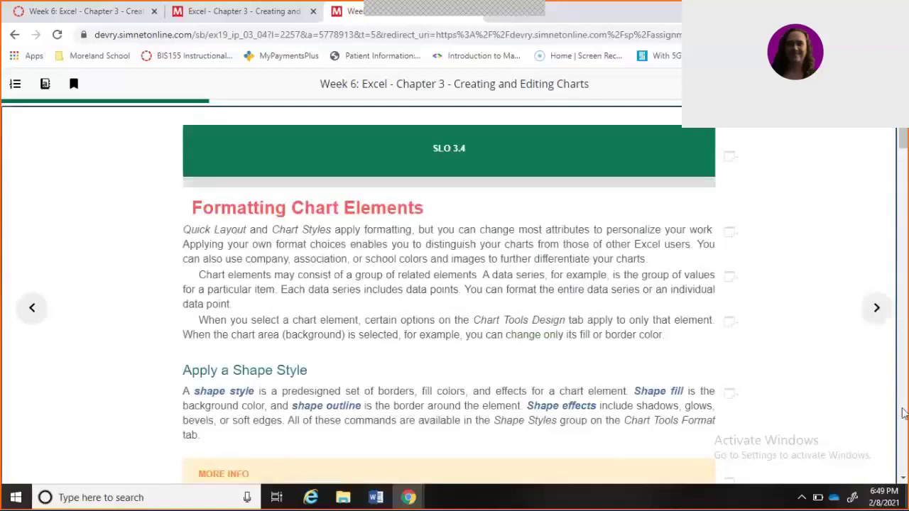
# - Review the shape style, gradient fill and outline topics, and open the hands-on practice exercise for Apply an Outline to a Chart Element
pyautogui.click(904, 413)
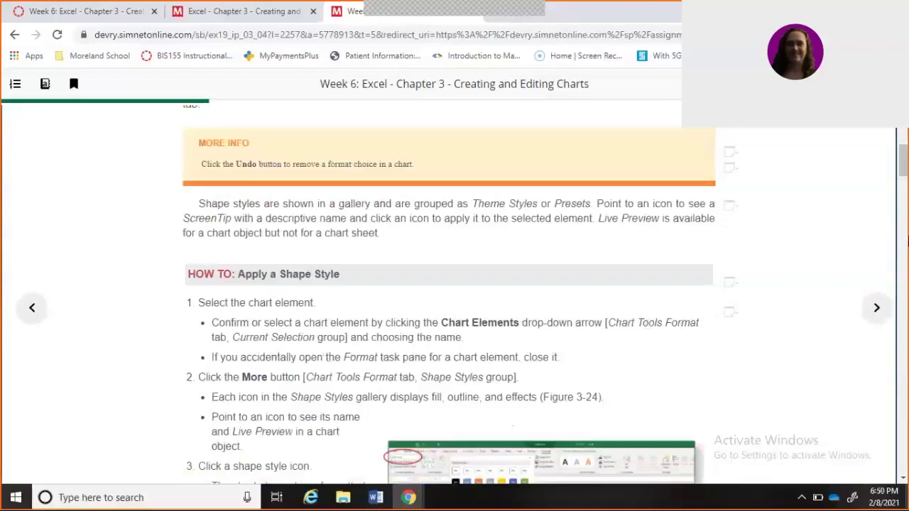
pyautogui.moveTo(905, 174); pyautogui.dragTo(905, 192)
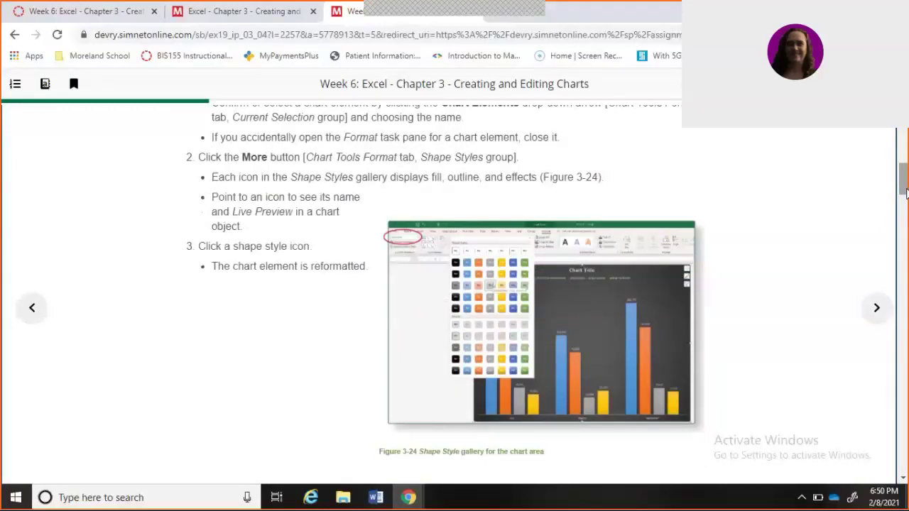
pyautogui.moveTo(905, 191); pyautogui.dragTo(905, 224)
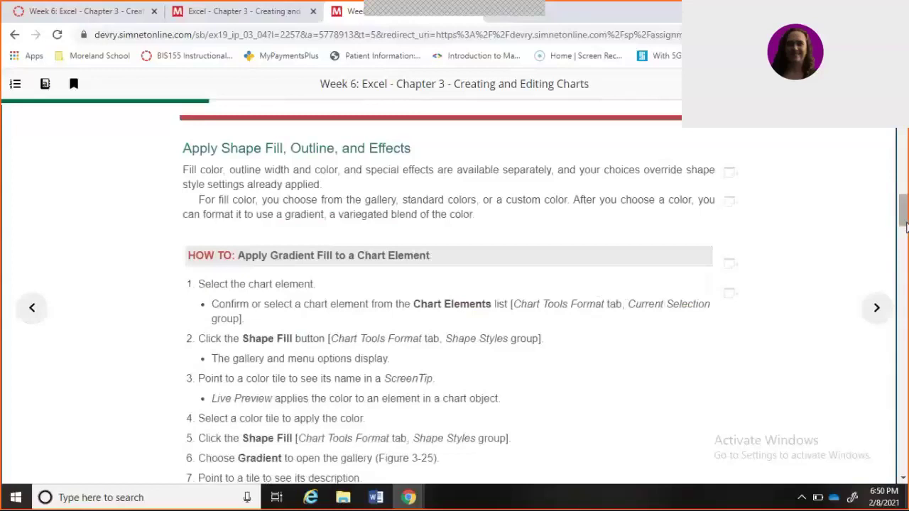
pyautogui.click(906, 233)
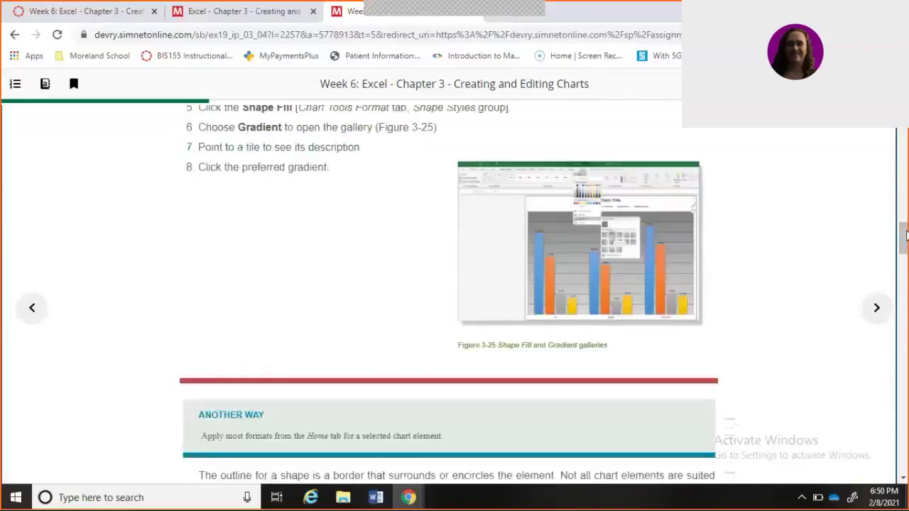
pyautogui.moveTo(906, 234); pyautogui.dragTo(905, 283)
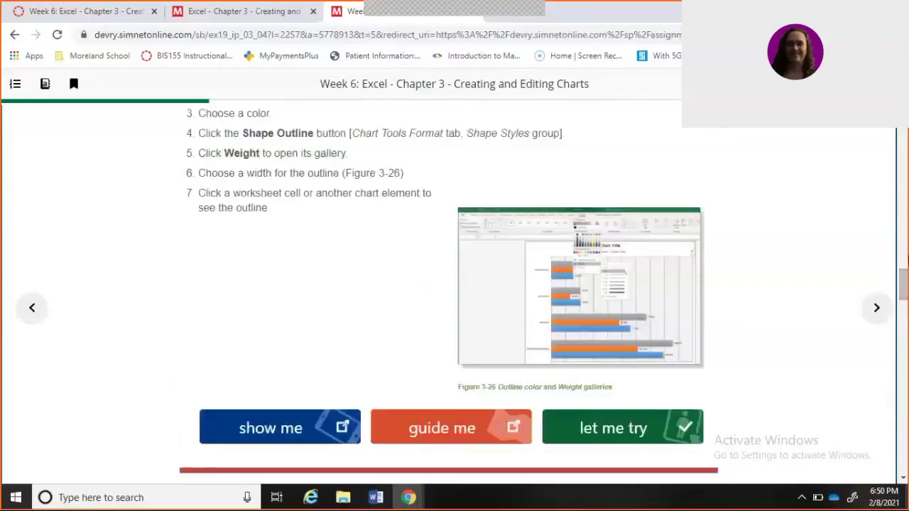
pyautogui.moveTo(906, 283); pyautogui.dragTo(907, 276)
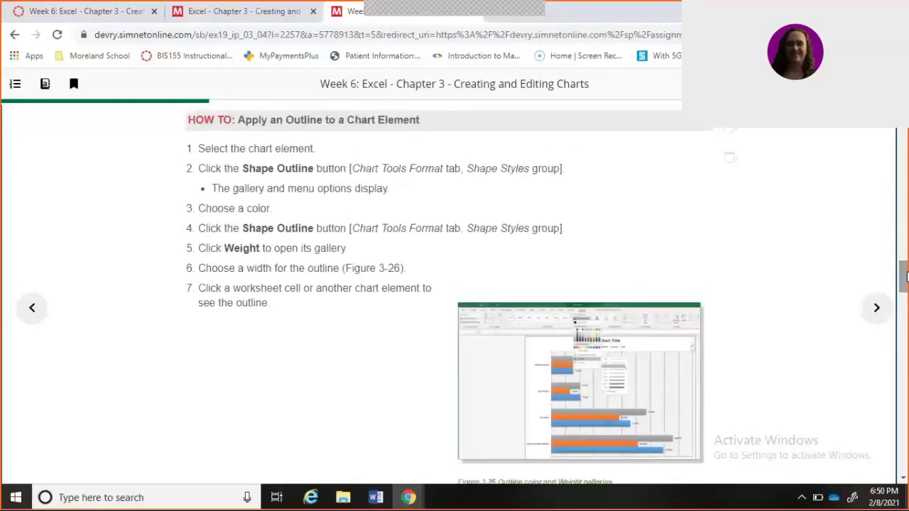
pyautogui.scroll(-2, 906, 276)
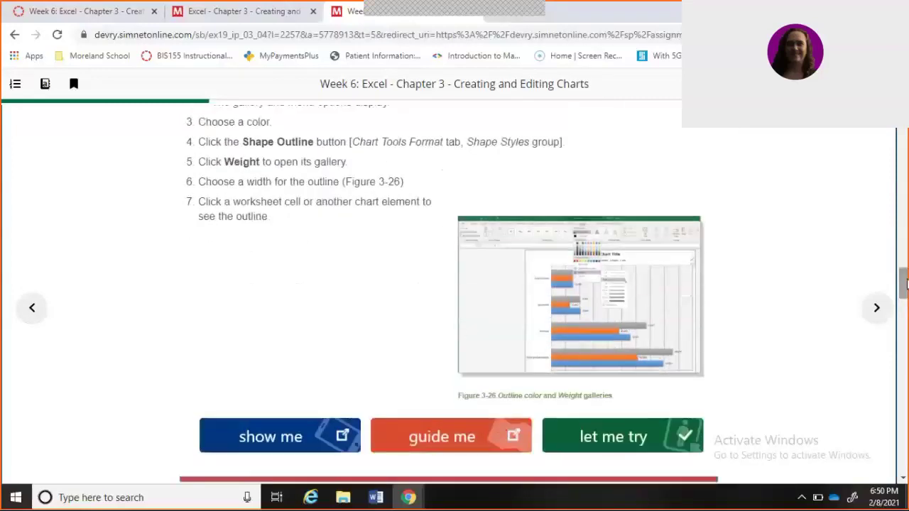
pyautogui.click(664, 440)
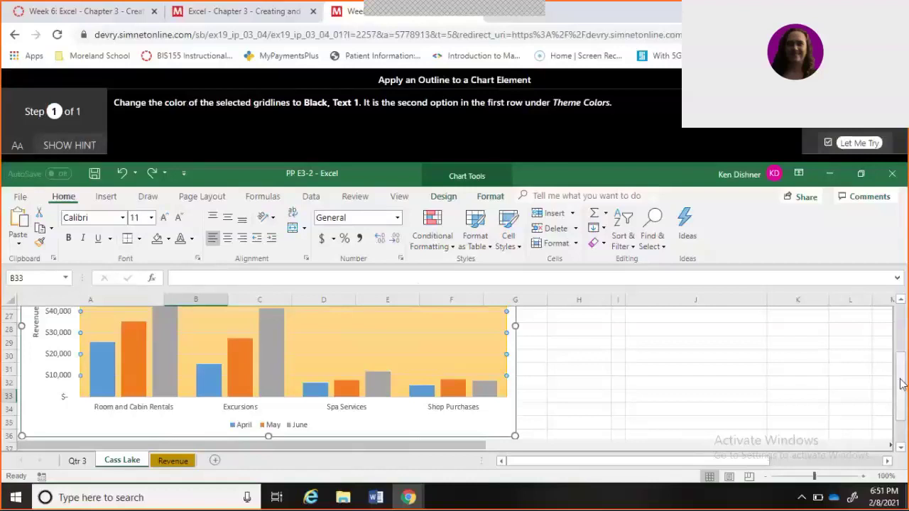
# - Set the outline color of the selected chart gridlines to Black, Text 1, and close the completed exercise
pyautogui.click(442, 196)
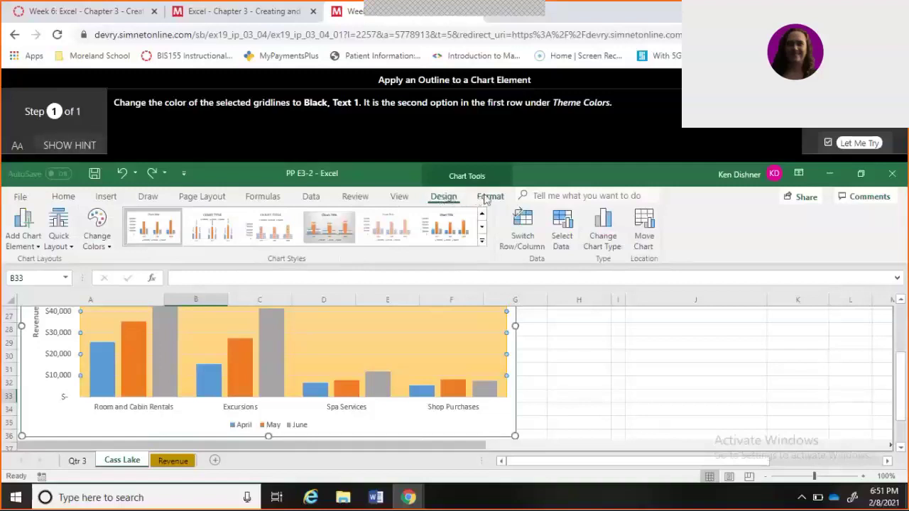
pyautogui.click(24, 245)
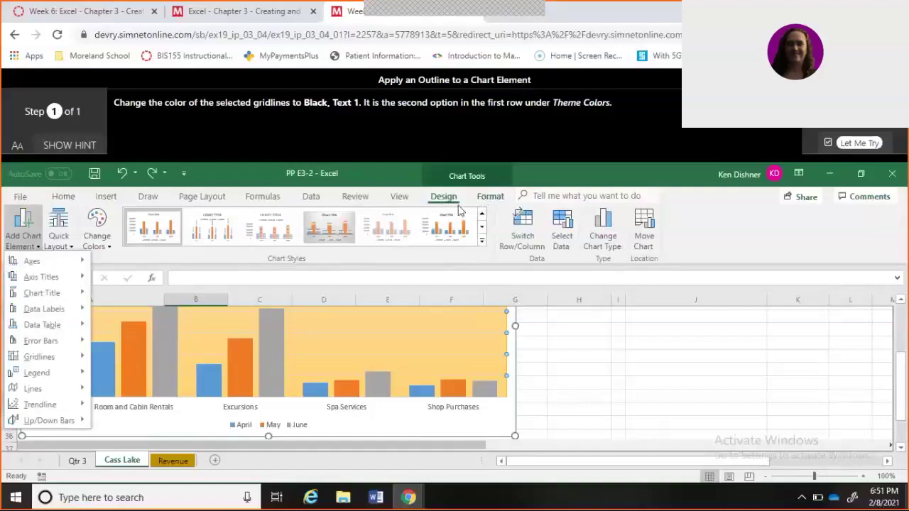
pyautogui.click(504, 196)
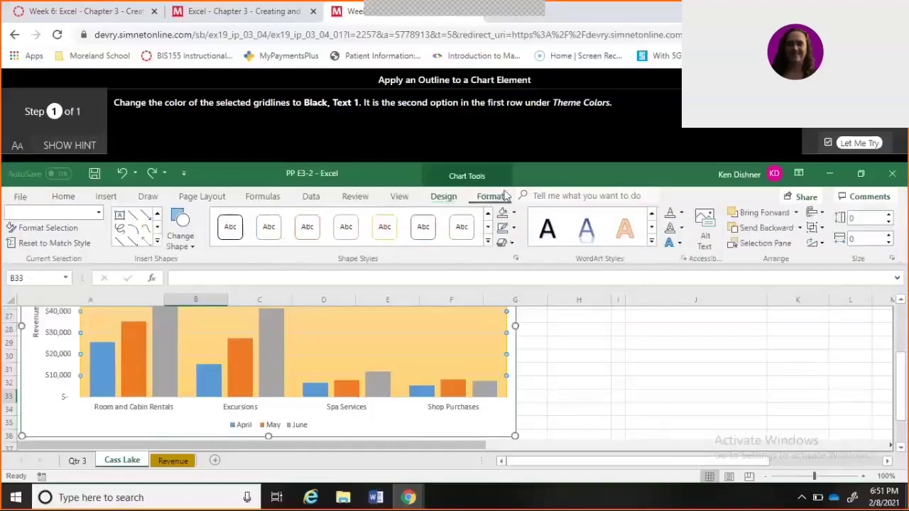
pyautogui.click(514, 229)
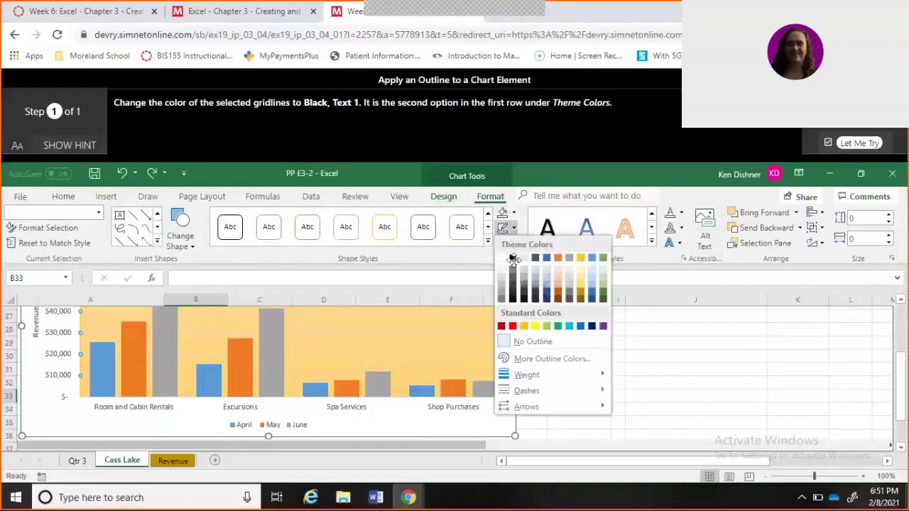
pyautogui.click(513, 259)
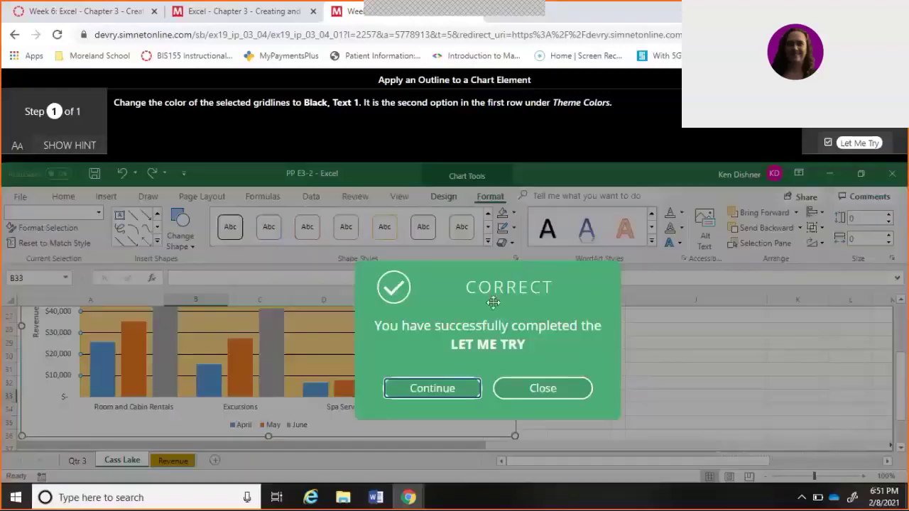
pyautogui.click(543, 388)
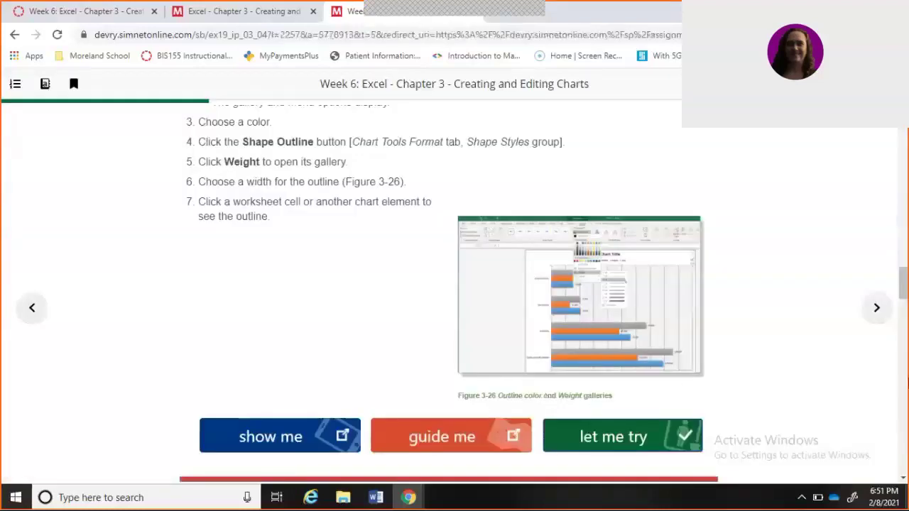
# - Review the Apply an Effect to a Chart Element topic and the Format task pane topic
pyautogui.scroll(-5, 906, 398)
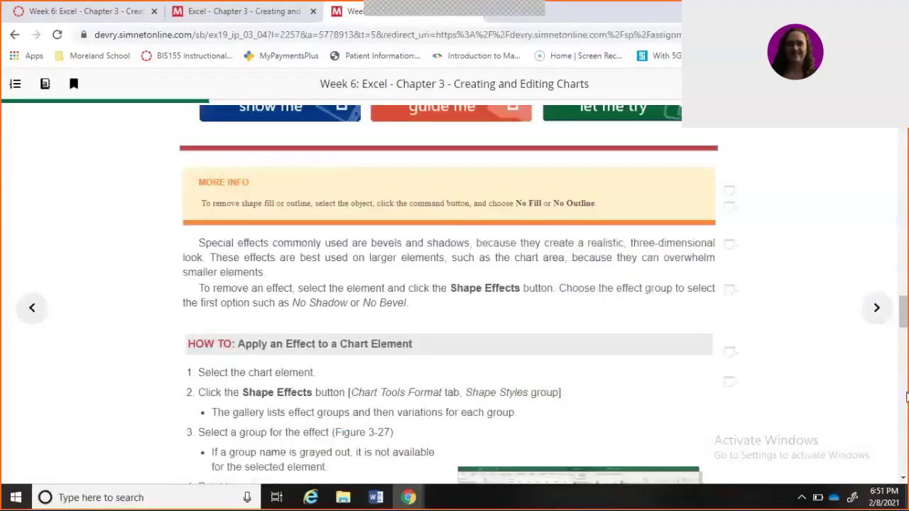
pyautogui.scroll(-5, 907, 397)
pyautogui.scroll(-5, 906, 398)
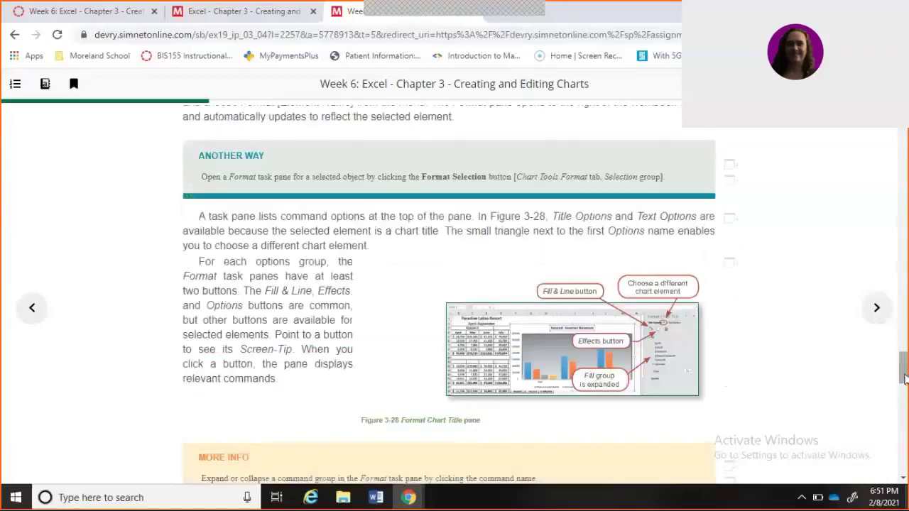
pyautogui.scroll(-1, 905, 384)
pyautogui.scroll(-1, 905, 384)
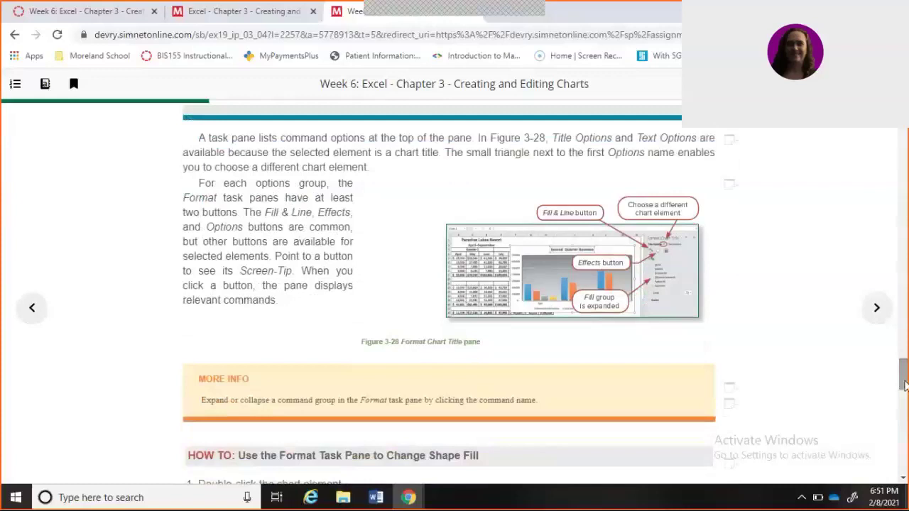
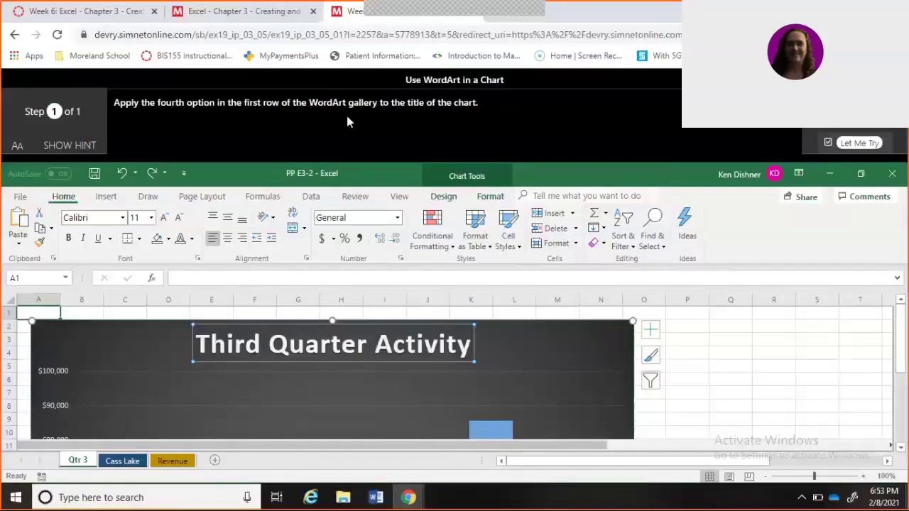
# - Apply the WordArt style Fill: White; Outline: Blue, Accent color 5; Shadow to the Third Quarter Activity chart title, and close the completed exercise
pyautogui.click(446, 197)
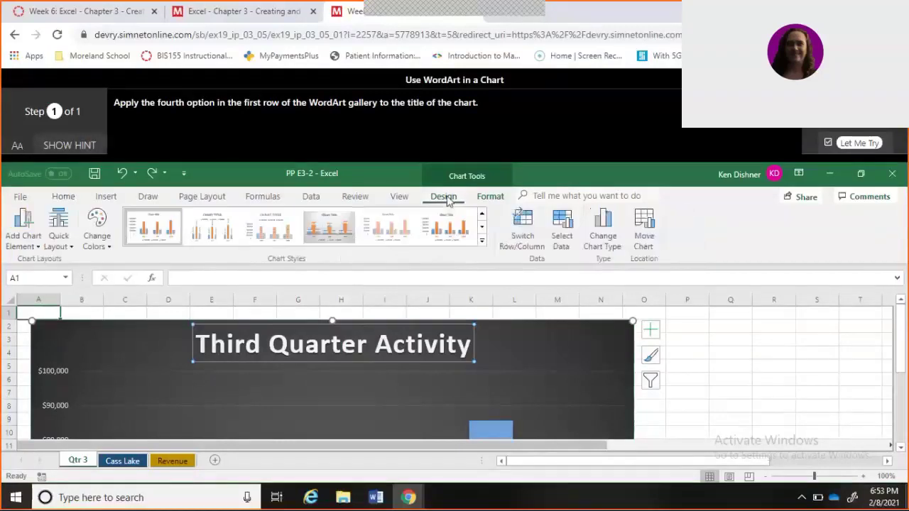
pyautogui.click(499, 202)
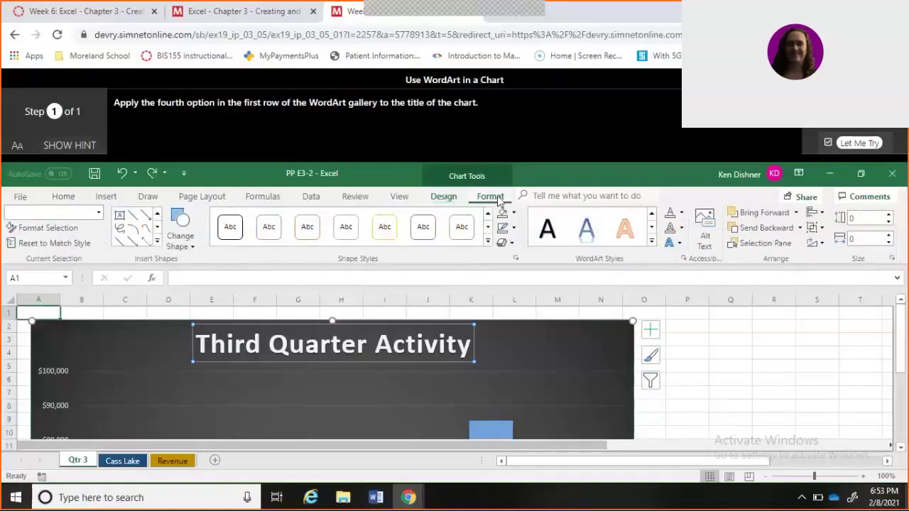
pyautogui.click(651, 243)
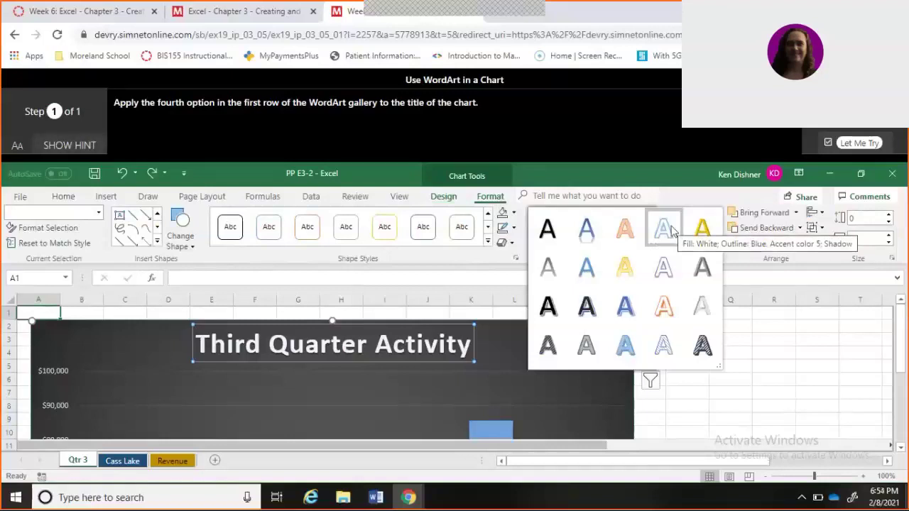
pyautogui.click(667, 228)
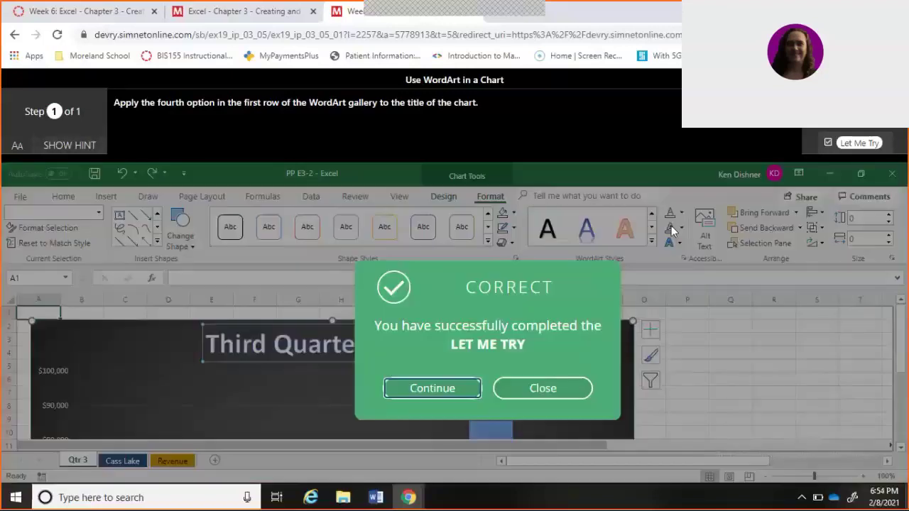
pyautogui.click(557, 398)
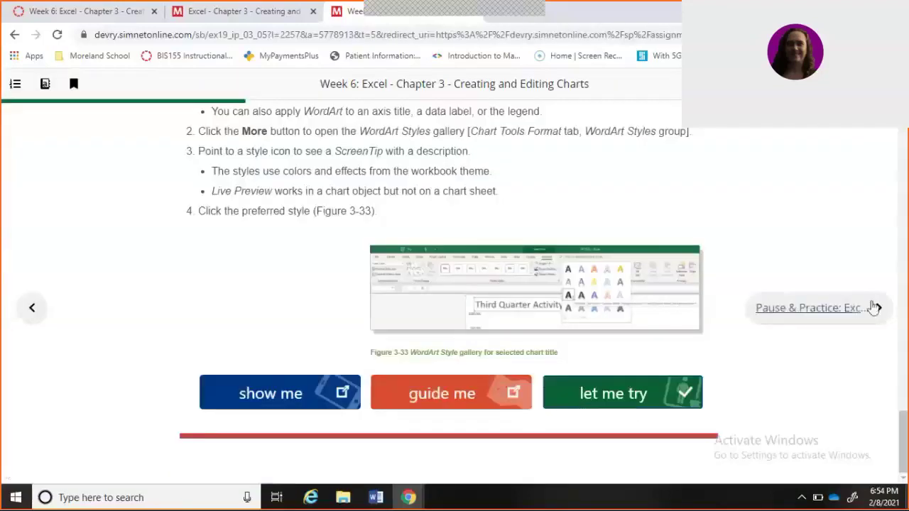
# - Advance past Pause & Practice 3-2 to SLO 3.6 Building Pie and Combination Charts, and open the Create a 3-D Pie Chart practice exercise
pyautogui.click(874, 310)
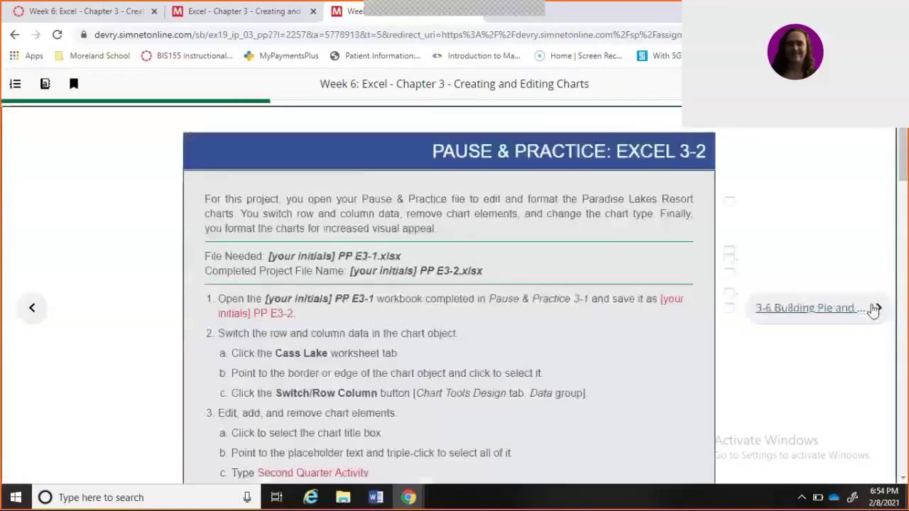
pyautogui.click(874, 310)
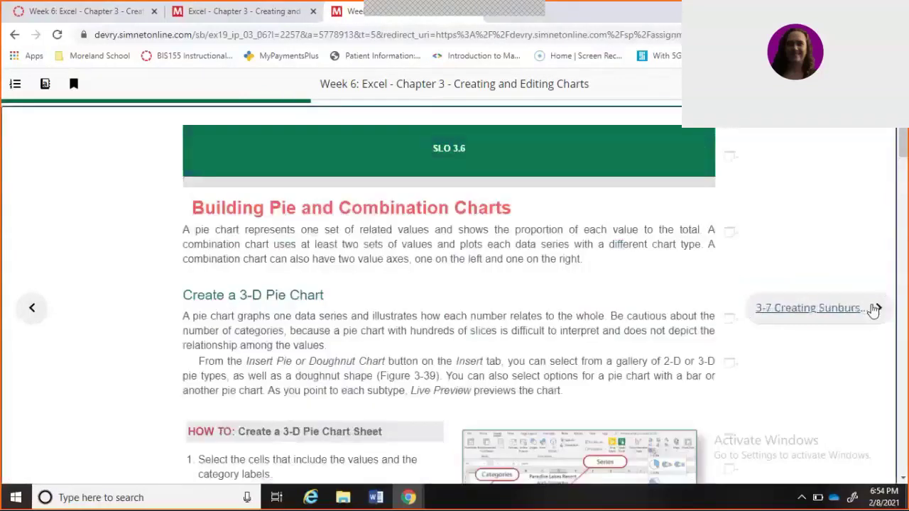
pyautogui.moveTo(904, 144); pyautogui.dragTo(903, 152)
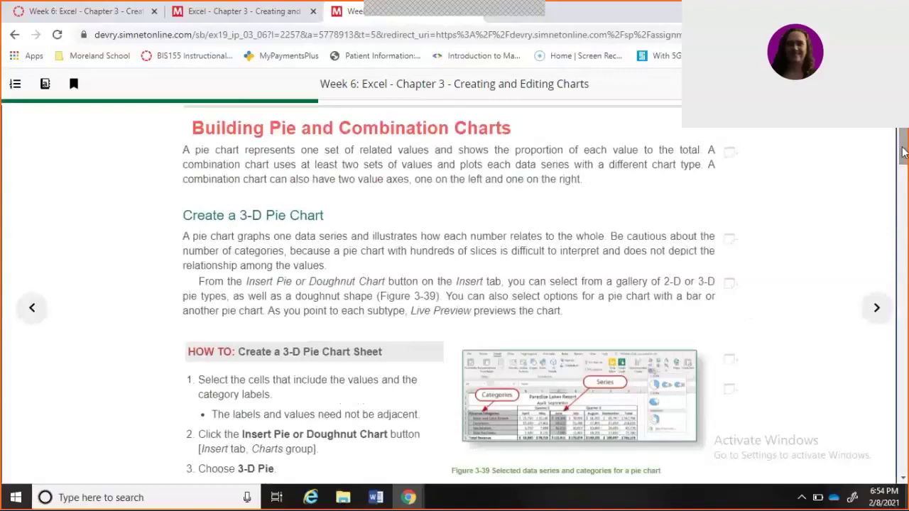
pyautogui.moveTo(904, 151); pyautogui.dragTo(903, 172)
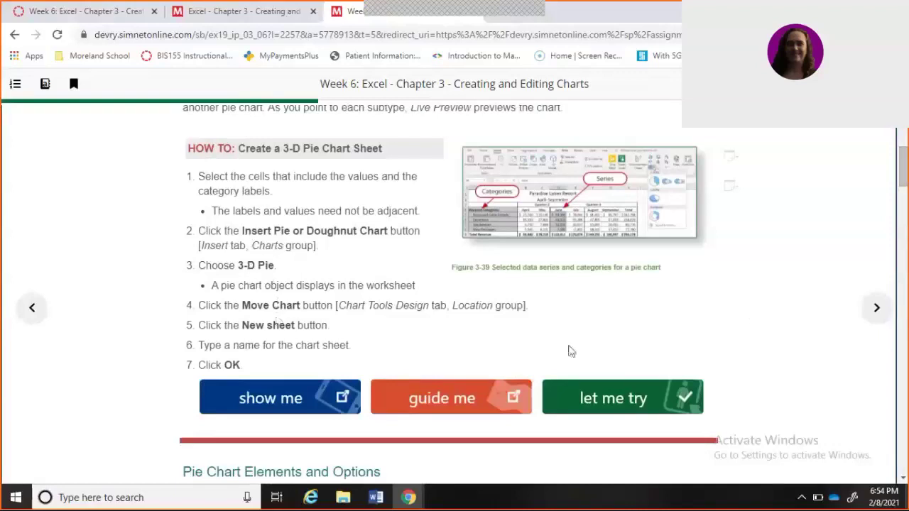
pyautogui.click(629, 398)
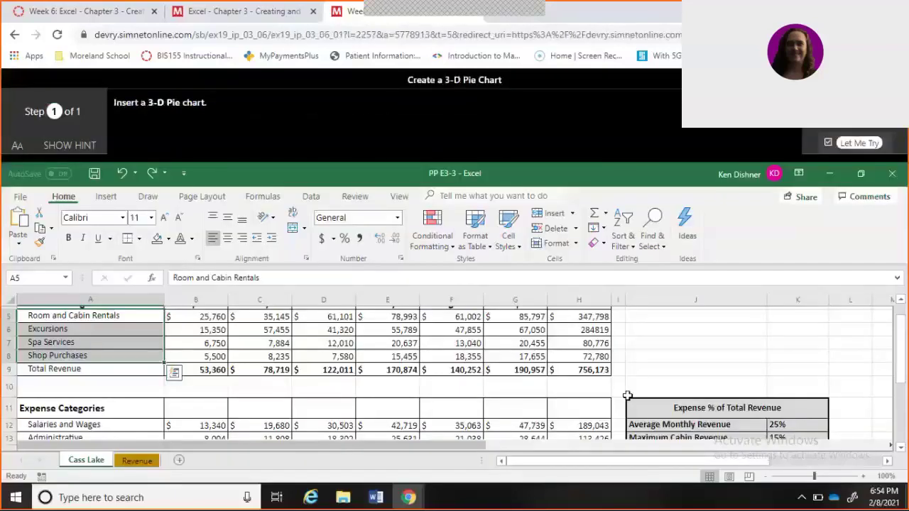
# - Insert a 3-D Pie chart from the selected Cass Lake revenue data, and close the completed exercise
pyautogui.click(106, 197)
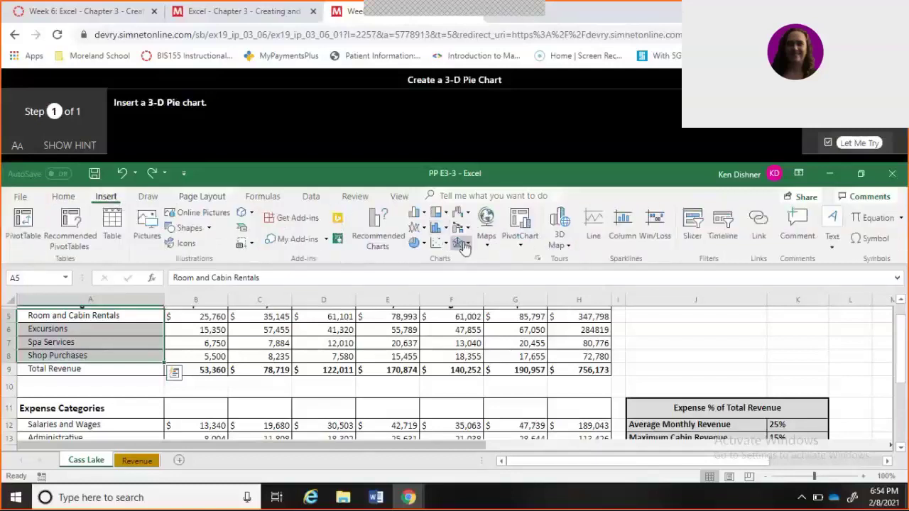
pyautogui.click(424, 245)
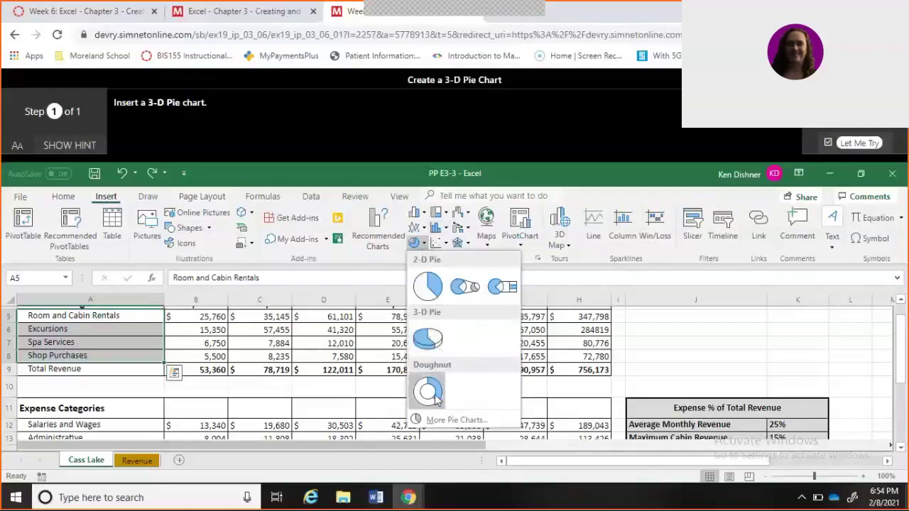
pyautogui.click(428, 339)
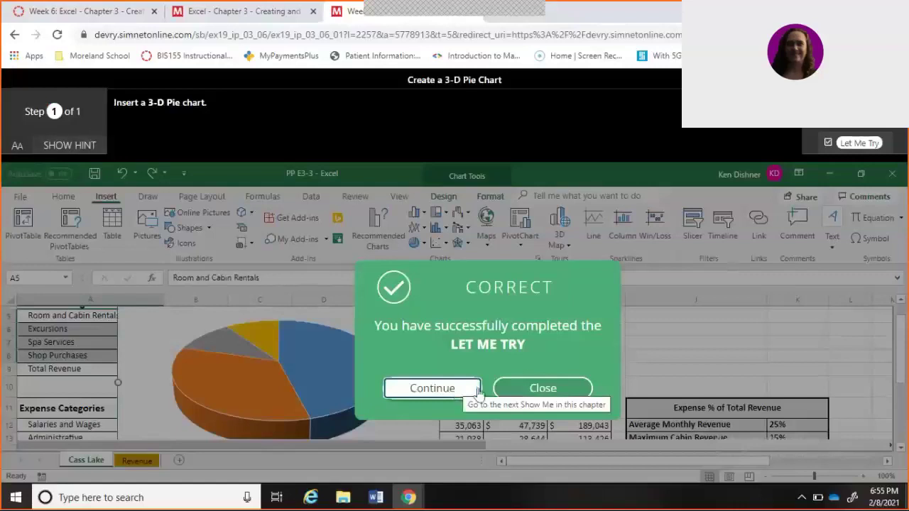
pyautogui.click(514, 390)
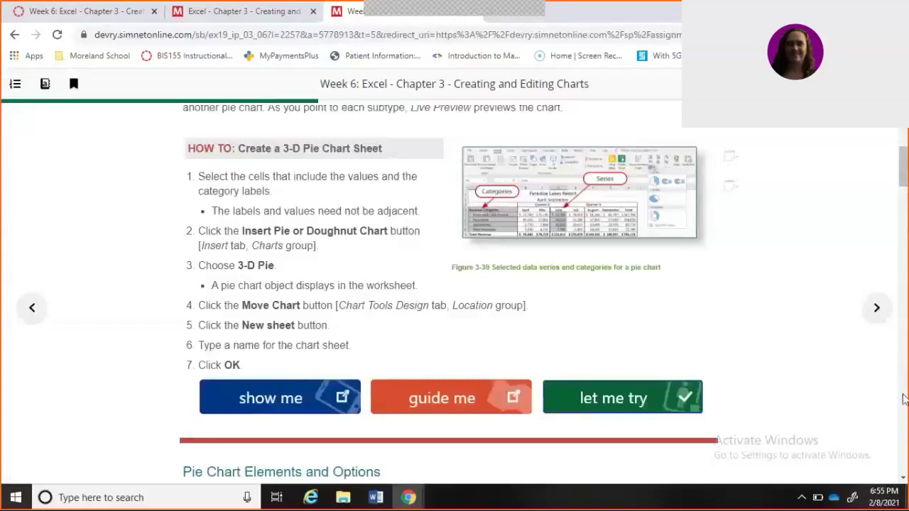
# - Review Pie Chart Elements and Options, and open the hands-on practice exercise for Rotate a Pie Chart and Explode a Slice
pyautogui.scroll(-5, 904, 399)
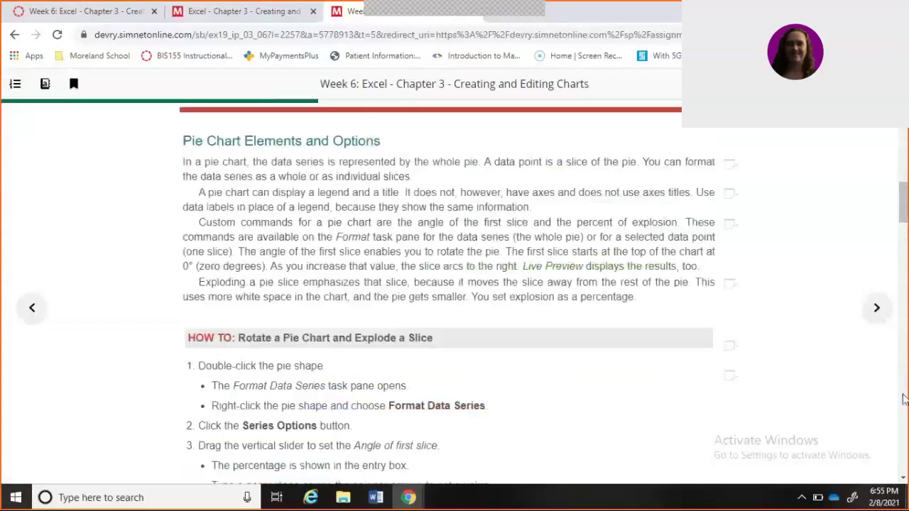
pyautogui.scroll(-5, 904, 399)
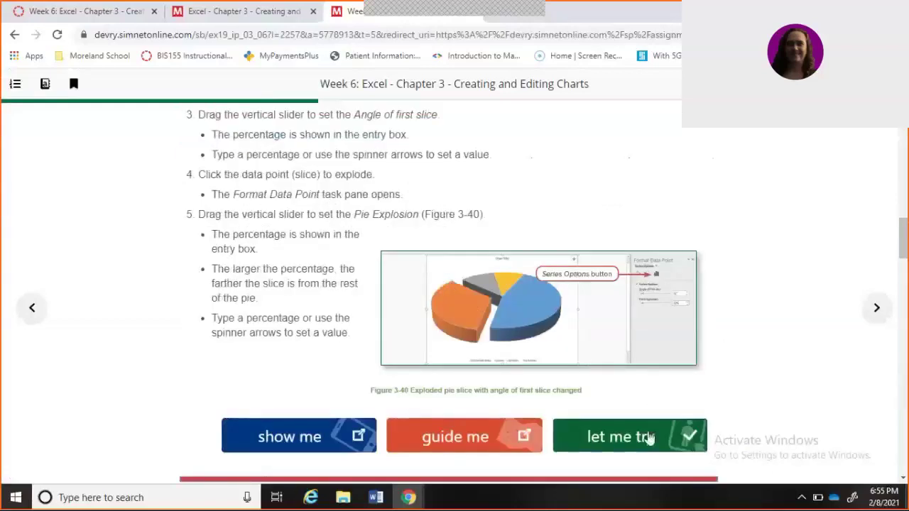
pyautogui.click(648, 436)
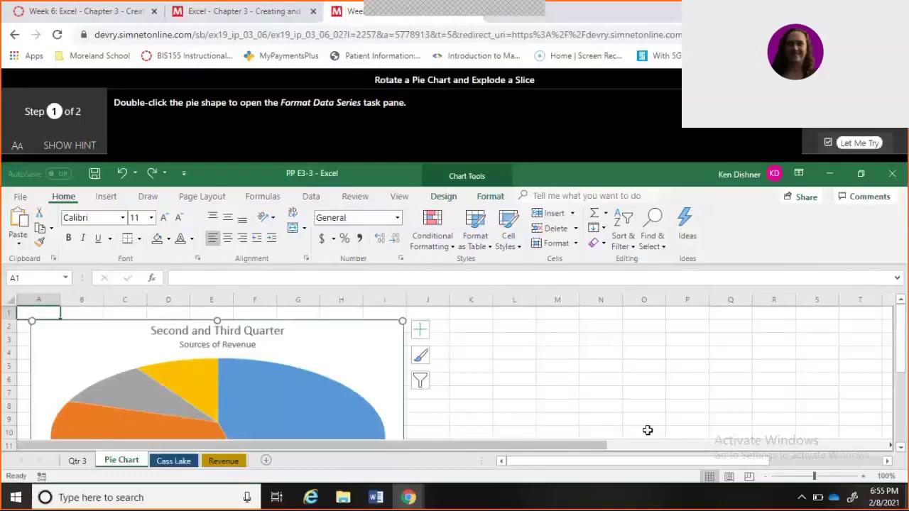
# - Set the point explosion of the pie chart's Room and Cabin Rentals slice to 10%, and close the completed exercise
pyautogui.doubleClick(264, 396)
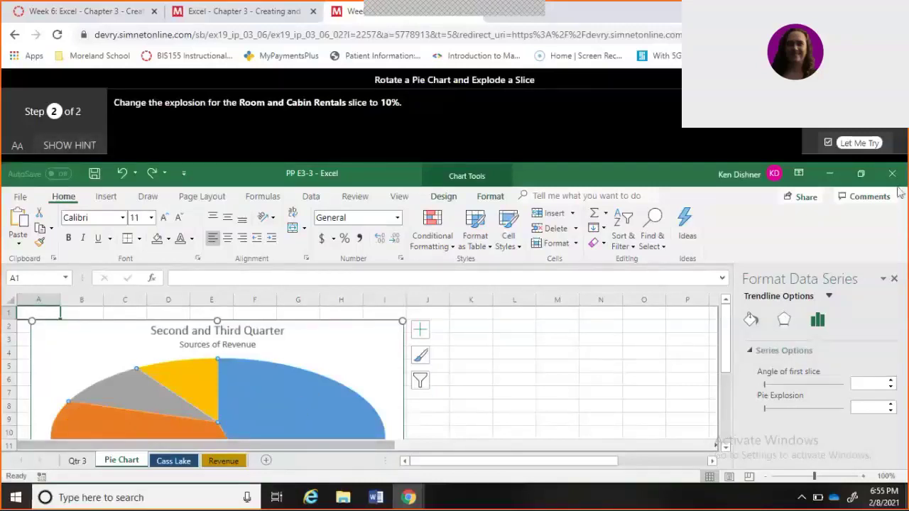
pyautogui.moveTo(727, 343)
pyautogui.mouseDown()
pyautogui.moveTo(730, 371)
pyautogui.moveTo(728, 360)
pyautogui.mouseUp()
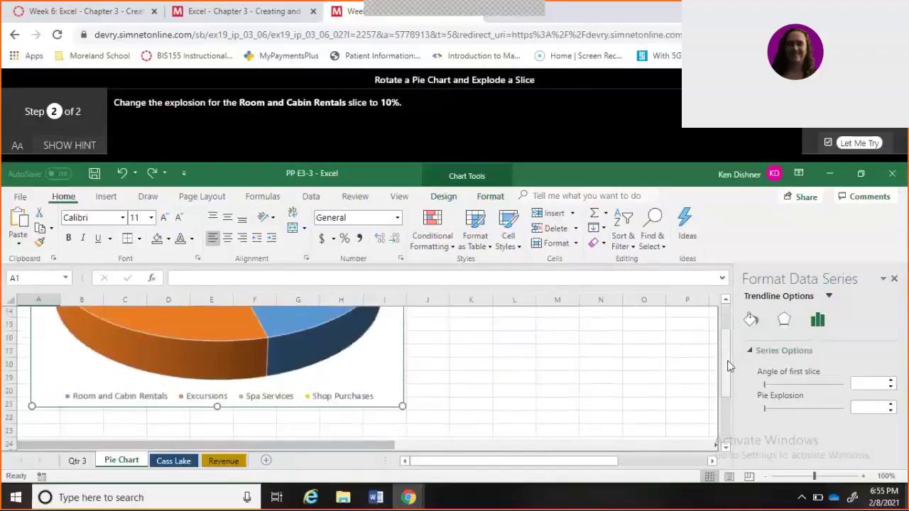
pyautogui.click(301, 321)
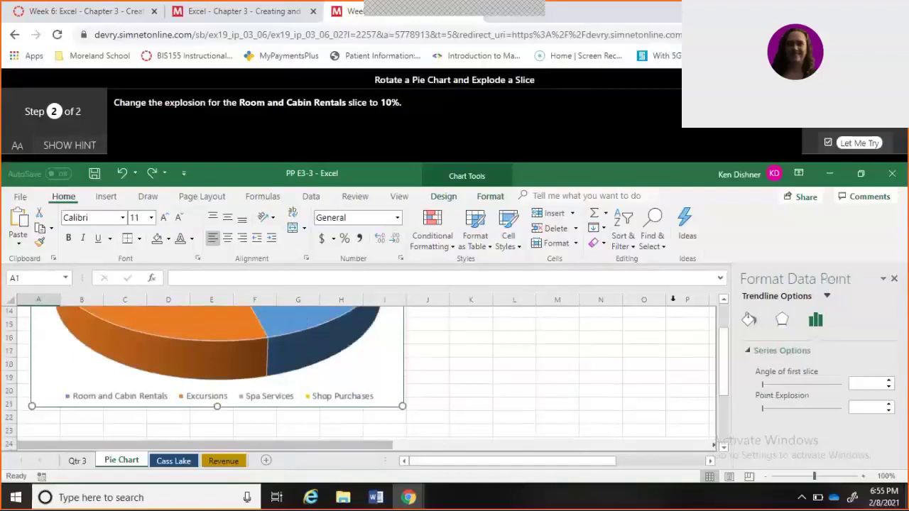
pyautogui.moveTo(724, 376); pyautogui.dragTo(721, 360)
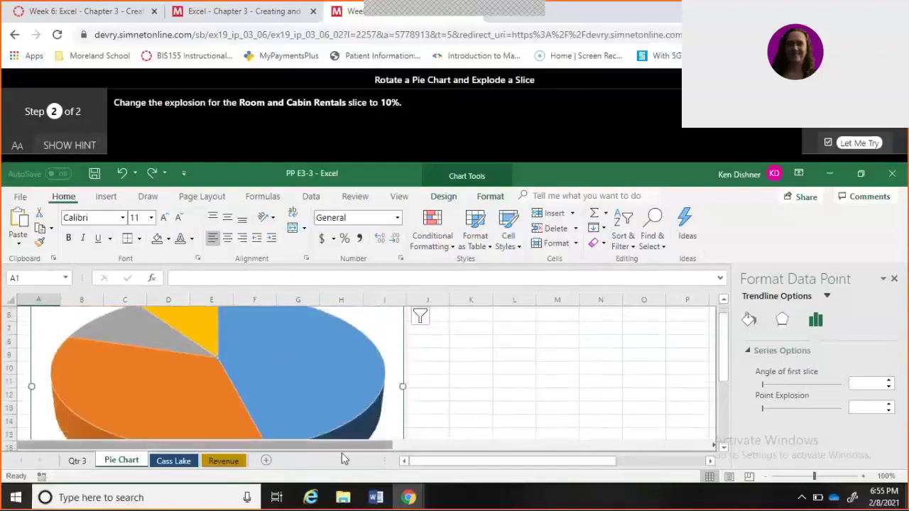
pyautogui.click(868, 406)
pyautogui.write('10')
pyautogui.press('Return')
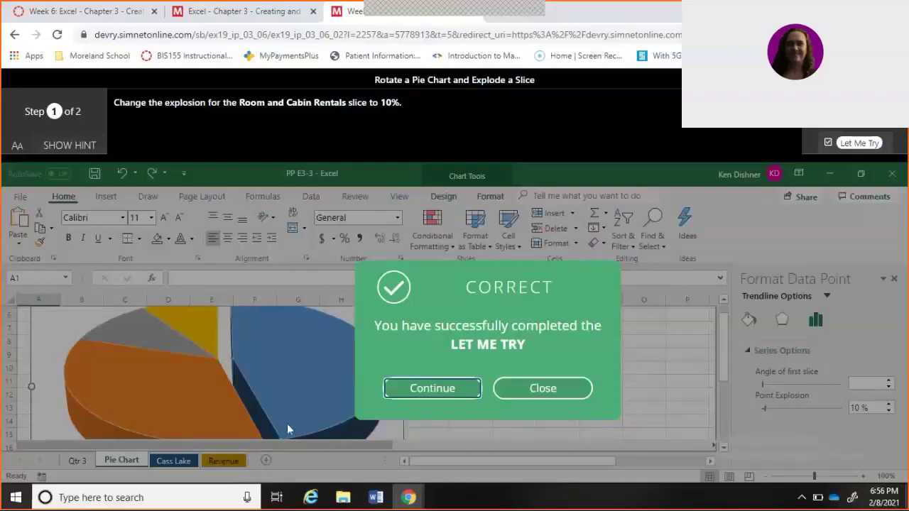
pyautogui.click(553, 389)
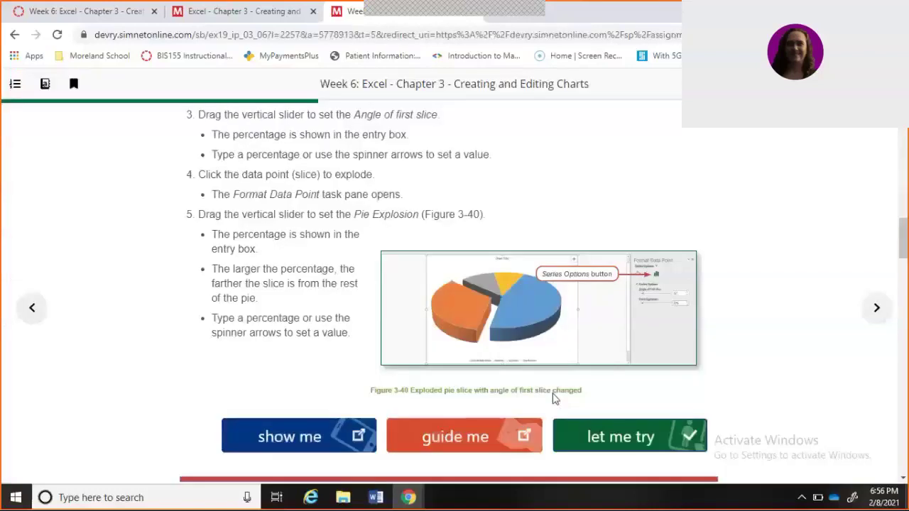
# - Review the Create a Combination Chart section, and open its Let Me Try practice exercise
pyautogui.moveTo(903, 252); pyautogui.dragTo(902, 299)
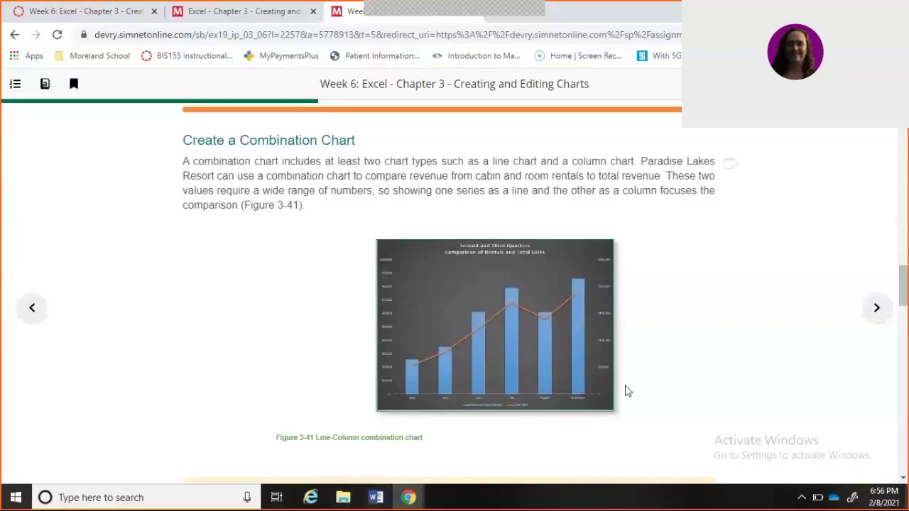
pyautogui.moveTo(906, 298); pyautogui.dragTo(905, 337)
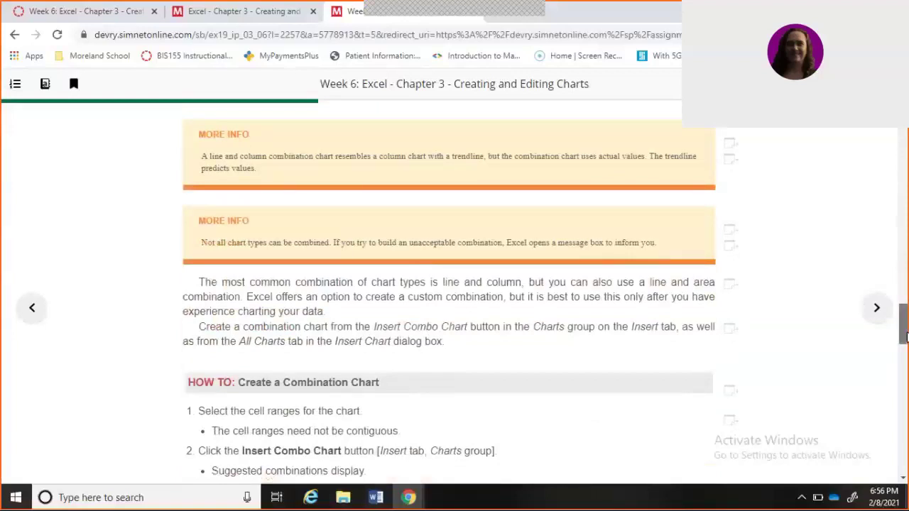
pyautogui.scroll(-1, 904, 338)
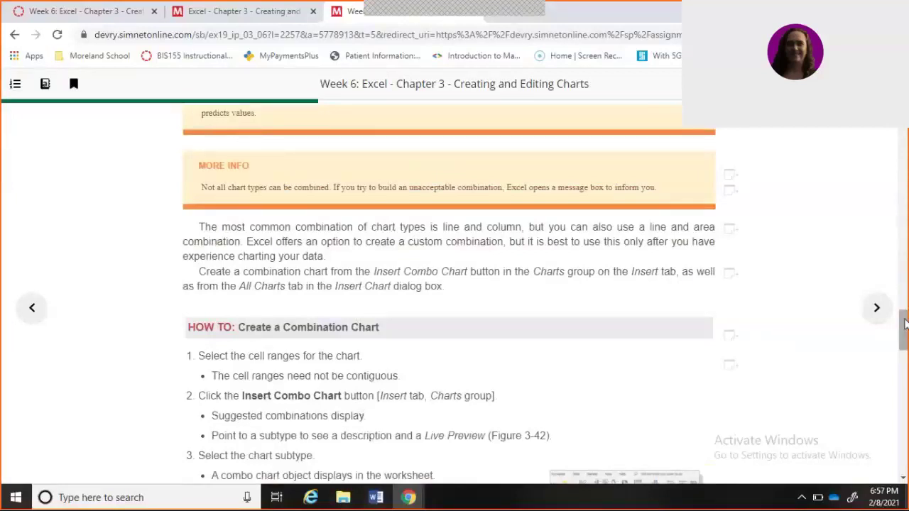
pyautogui.moveTo(905, 331); pyautogui.dragTo(905, 358)
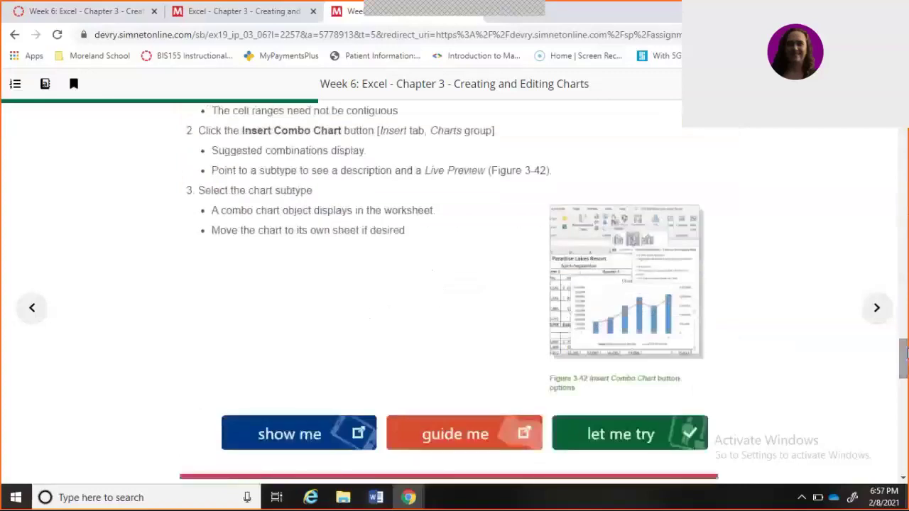
pyautogui.click(639, 434)
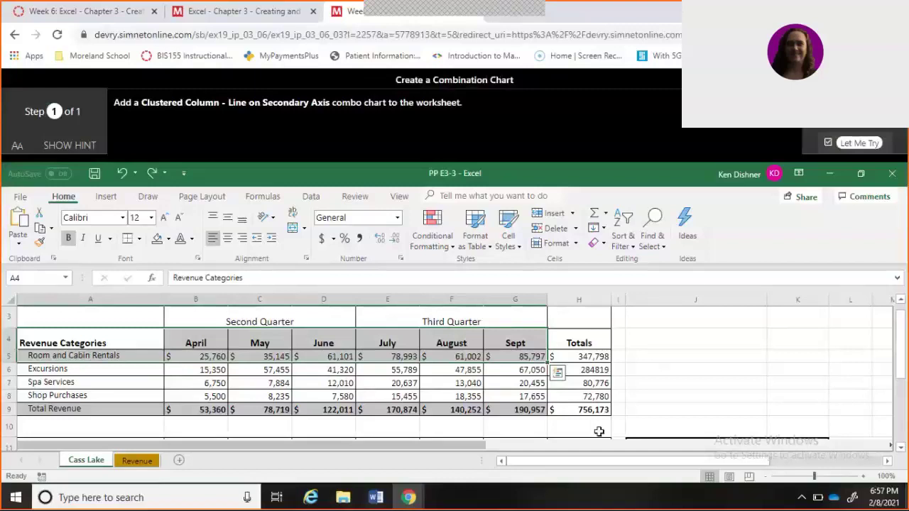
# - Insert a Clustered Column - Line on Secondary Axis combo chart from the selected Cass Lake data, and close the completed exercise
pyautogui.click(108, 197)
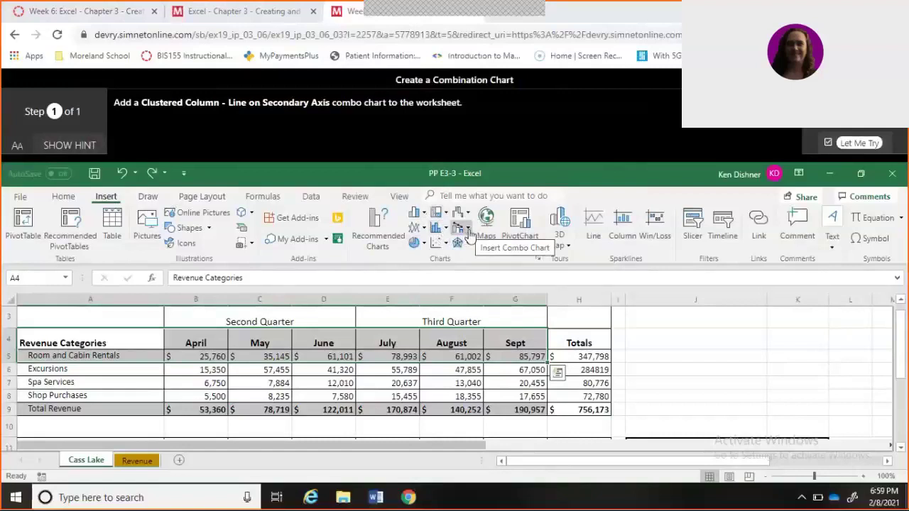
pyautogui.click(467, 229)
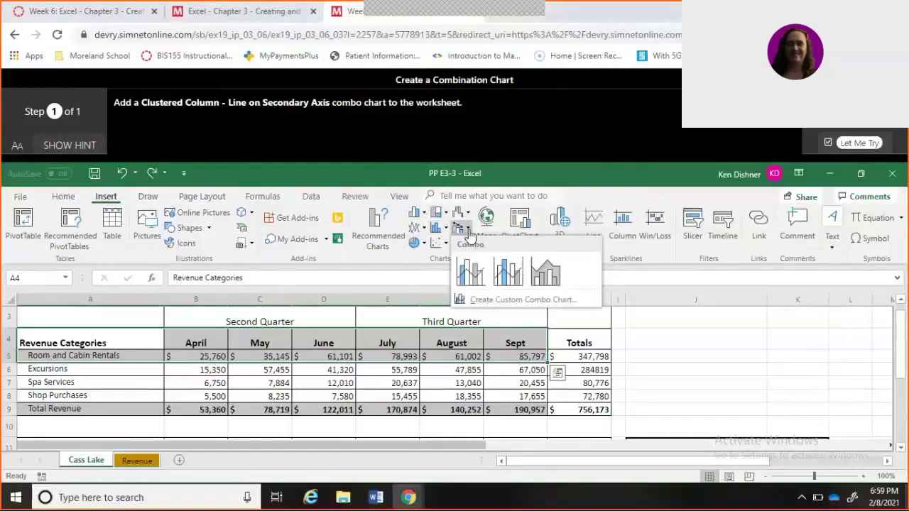
pyautogui.click(508, 272)
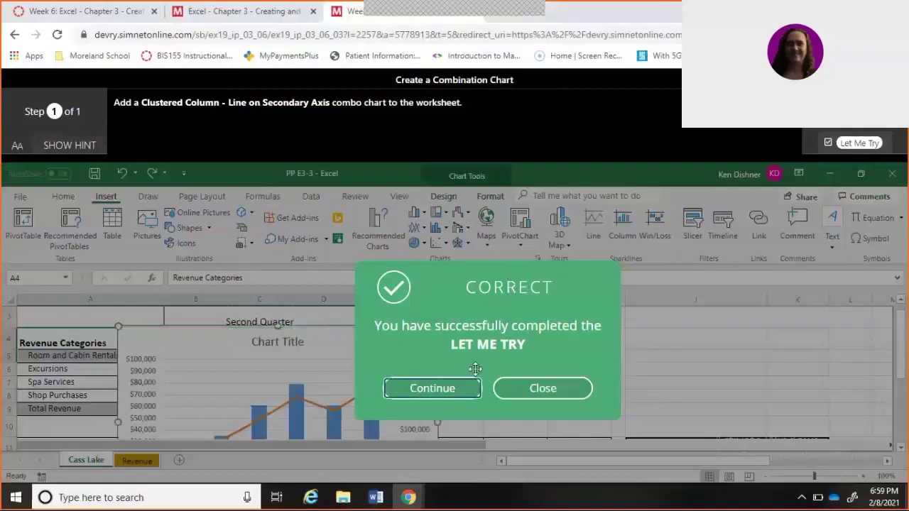
pyautogui.click(517, 391)
# - Review how to display a secondary axis on a combination chart, and open that section's Let Me Try exercise
pyautogui.moveTo(903, 355); pyautogui.dragTo(905, 417)
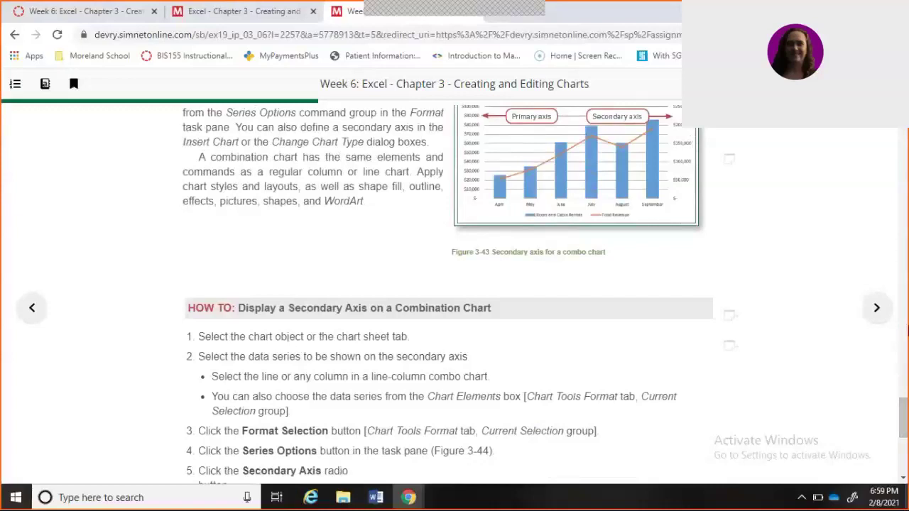
pyautogui.moveTo(905, 425); pyautogui.dragTo(905, 461)
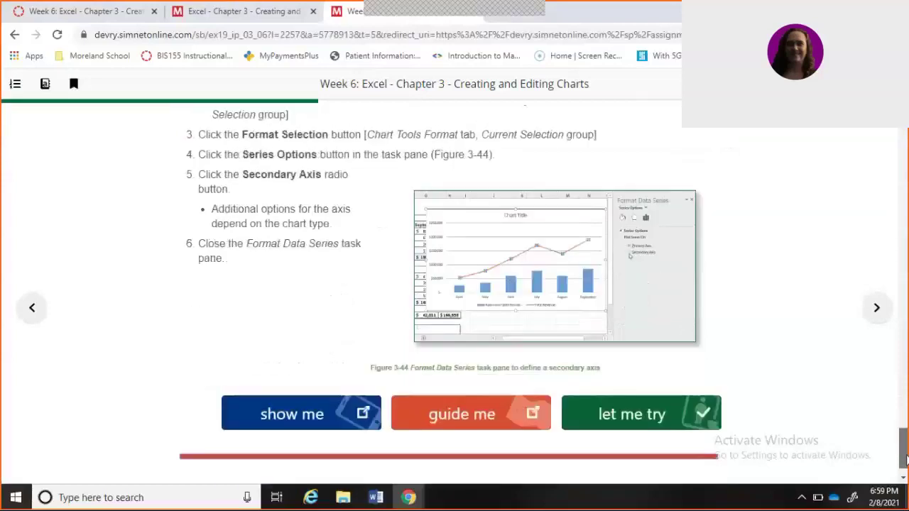
pyautogui.click(690, 425)
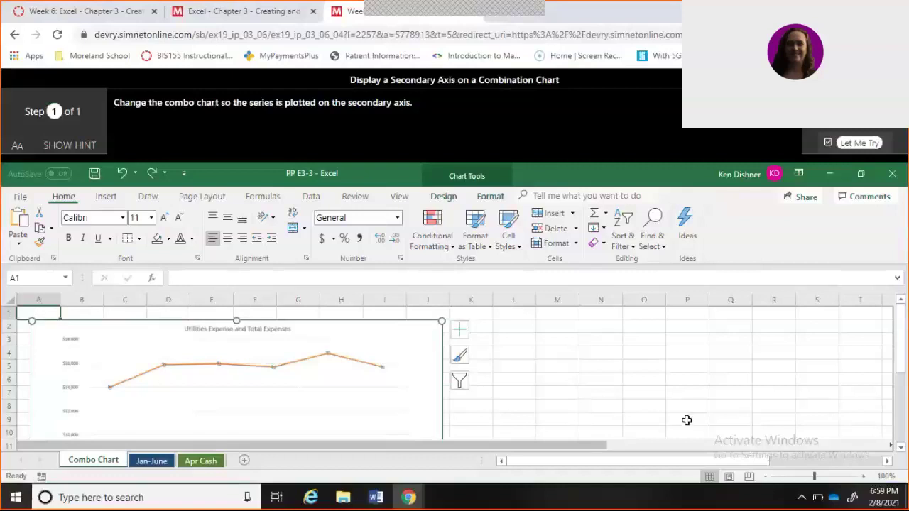
# - Try to plot the series on the secondary axis through the chart's additional axis options, and dismiss the exercise feedback
pyautogui.click(459, 332)
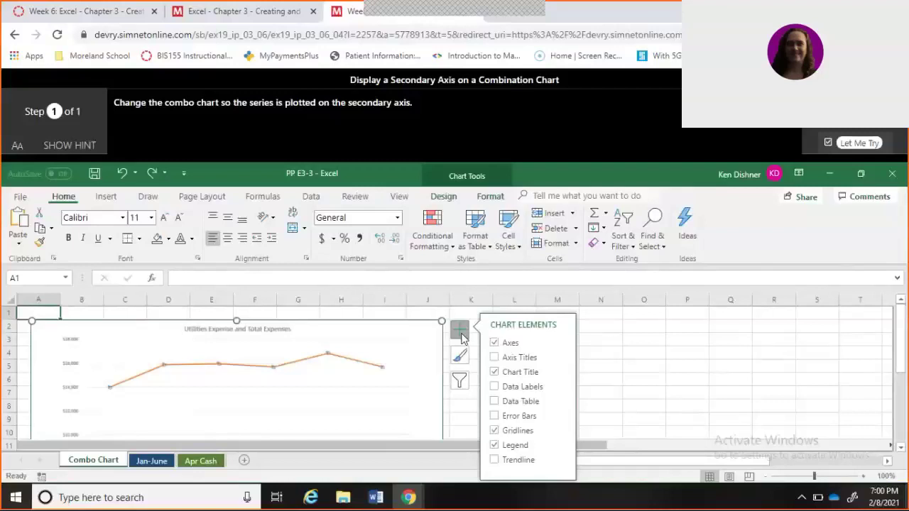
pyautogui.click(443, 197)
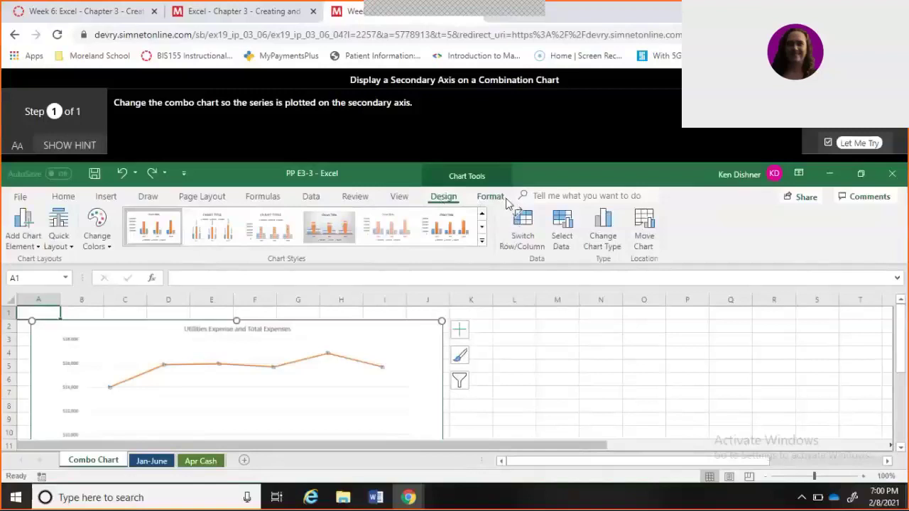
pyautogui.click(24, 244)
pyautogui.moveTo(34, 261)
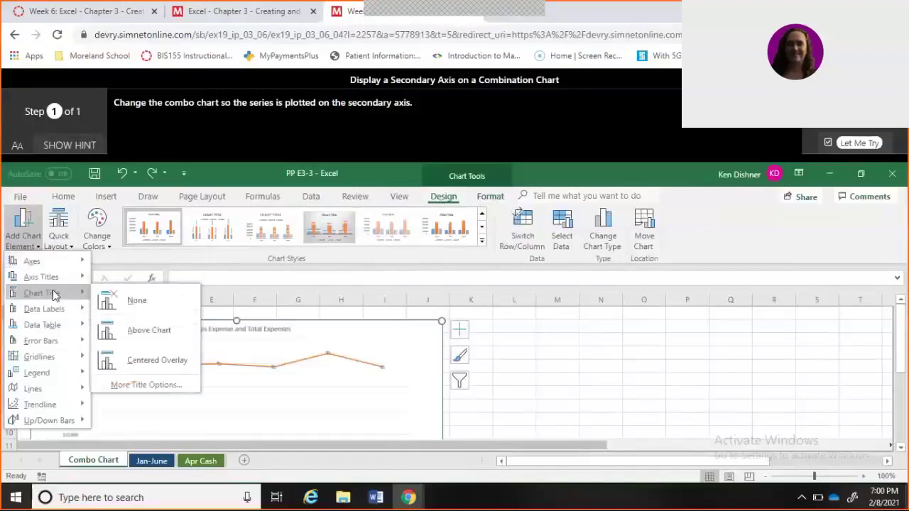
pyautogui.moveTo(80, 405)
pyautogui.moveTo(81, 264)
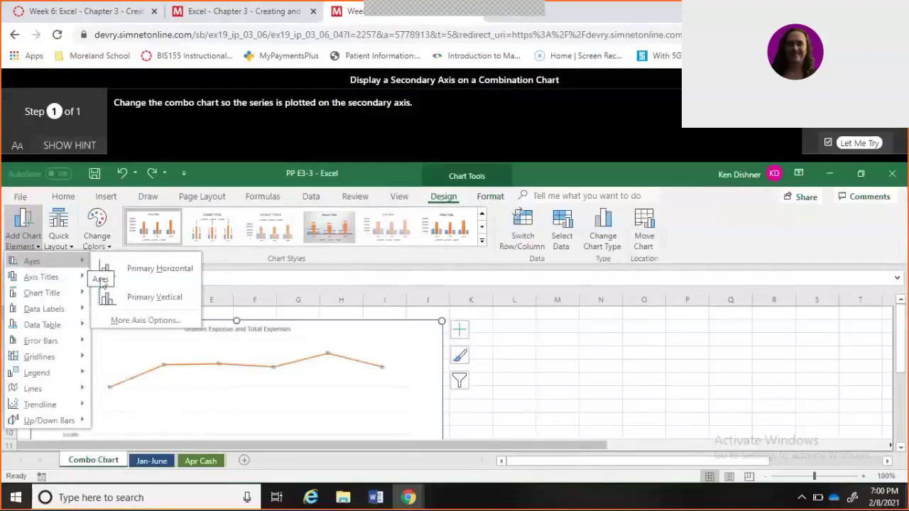
pyautogui.click(137, 320)
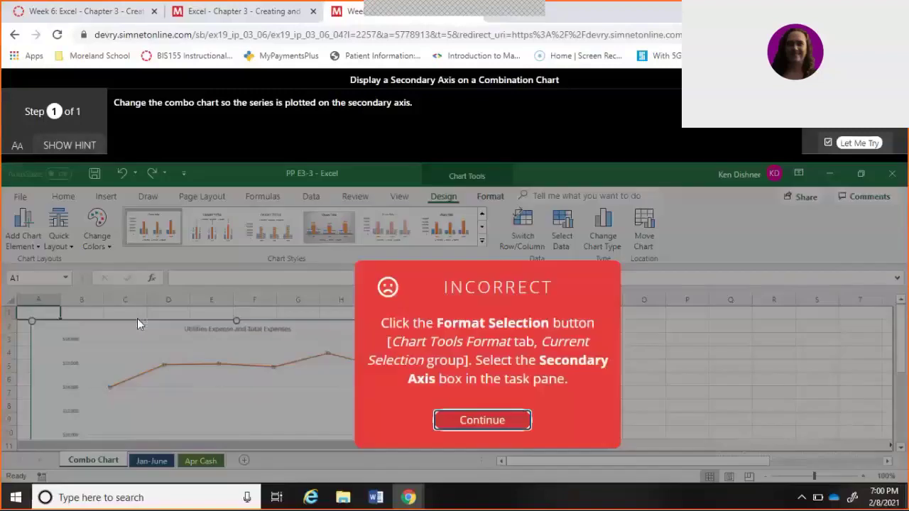
pyautogui.click(516, 433)
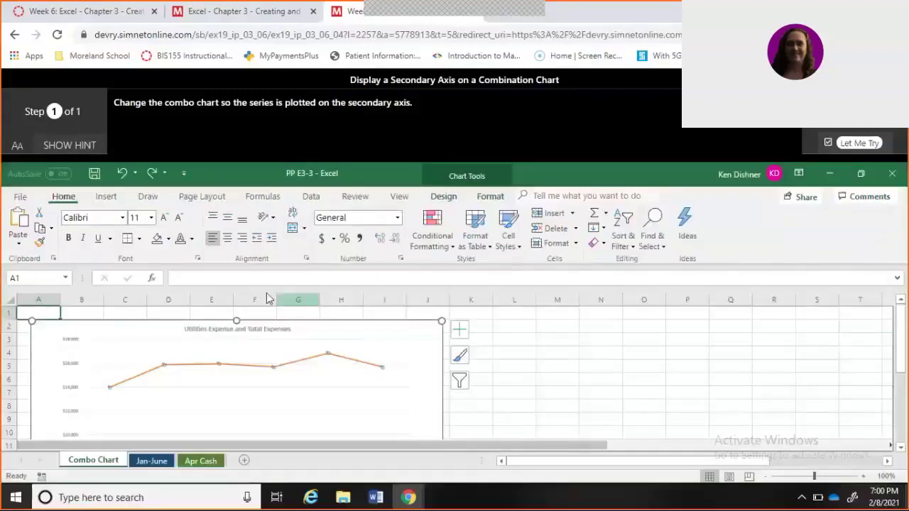
# - Format the selected line series of the combo chart to plot on the Secondary Axis, and close the completed exercise
pyautogui.click(490, 197)
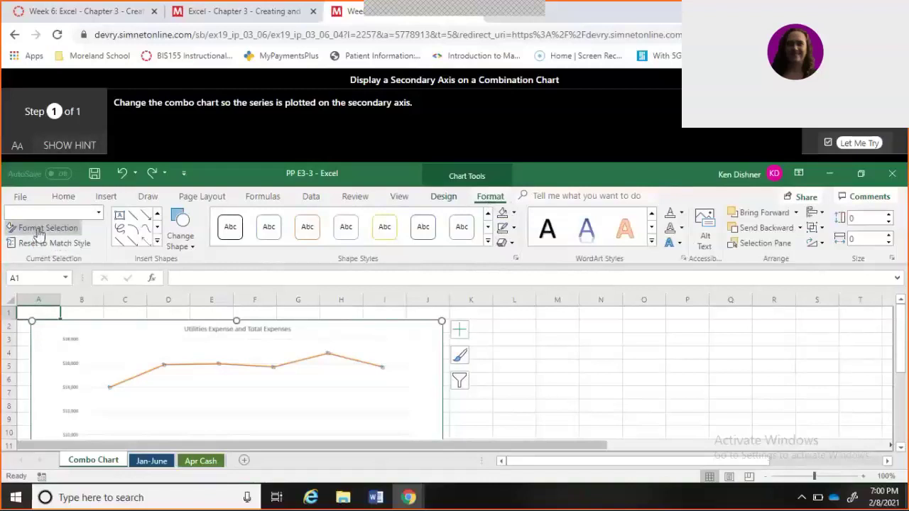
pyautogui.click(39, 233)
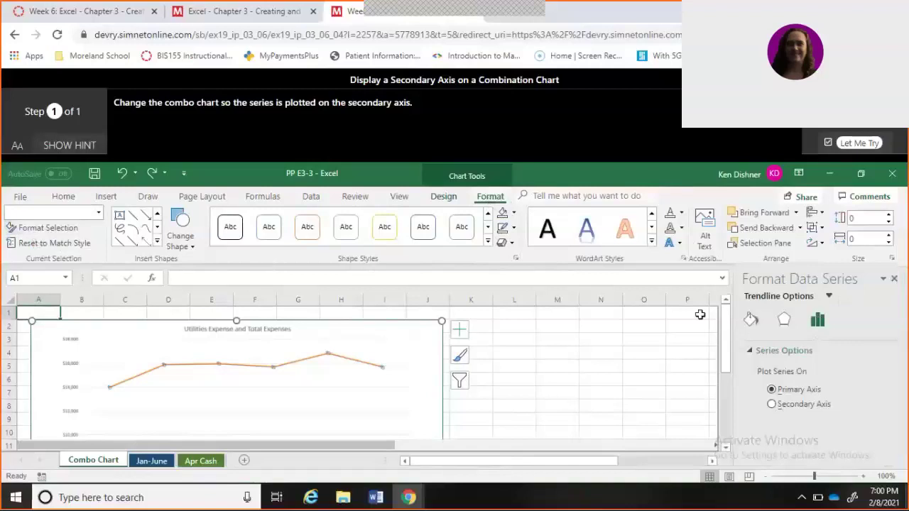
pyautogui.click(771, 404)
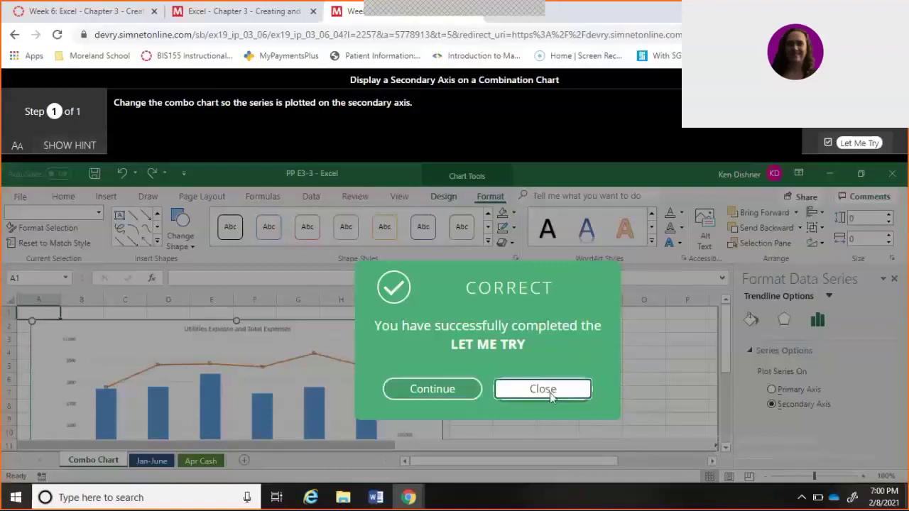
pyautogui.click(550, 394)
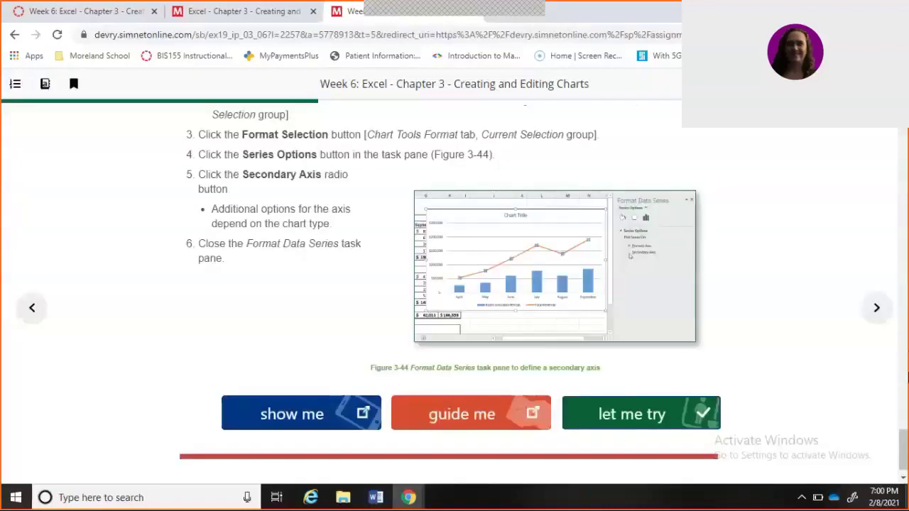
# - Advance to SLO 3.7 Creating Sunburst and Waterfall Charts, and open the Create a Sunburst Chart practice exercise
pyautogui.click(877, 310)
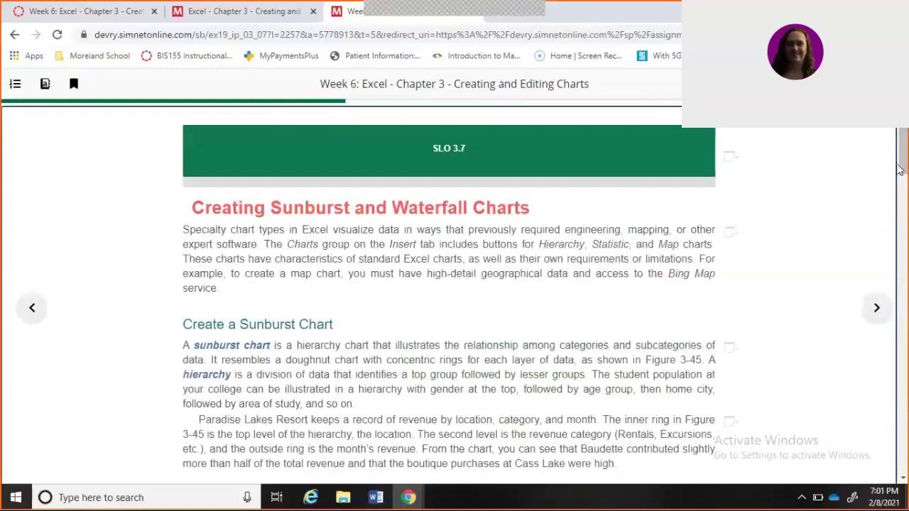
pyautogui.moveTo(898, 175); pyautogui.dragTo(905, 220)
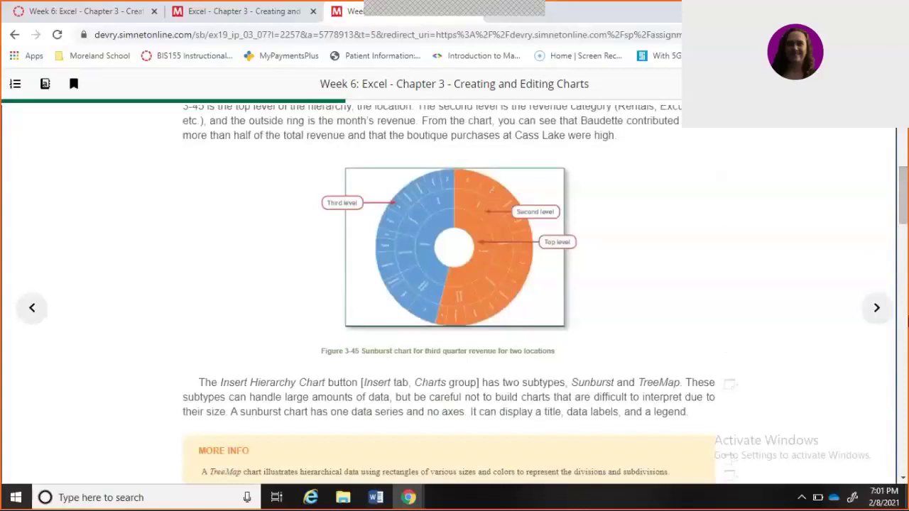
pyautogui.moveTo(907, 206); pyautogui.dragTo(906, 267)
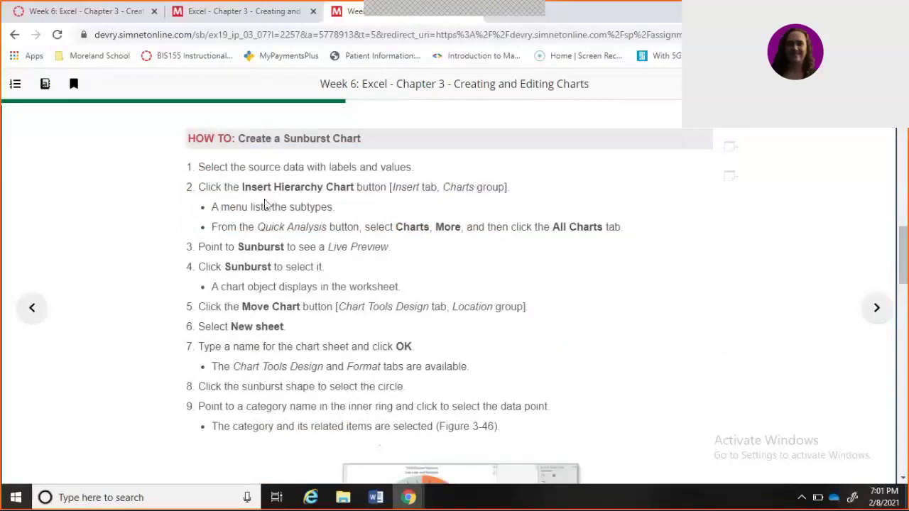
pyautogui.moveTo(904, 255); pyautogui.dragTo(904, 320)
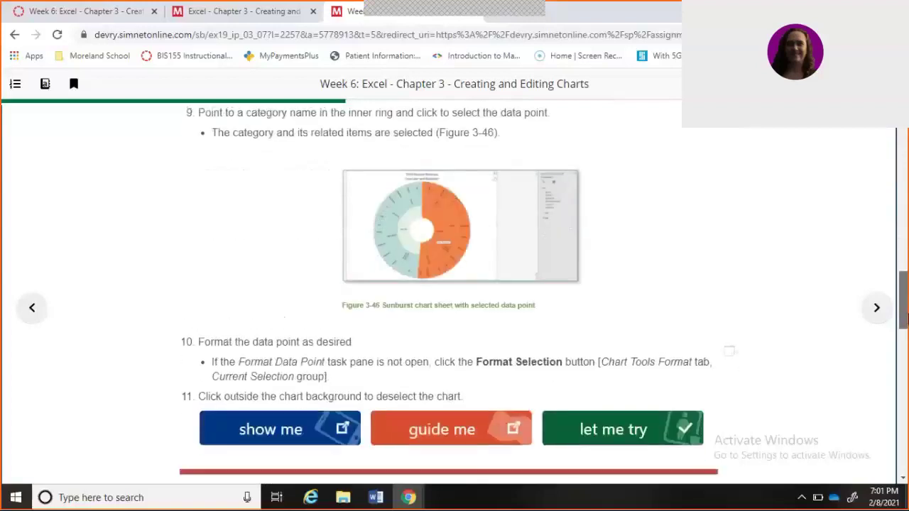
pyautogui.scroll(-1, 639, 403)
pyautogui.click(627, 402)
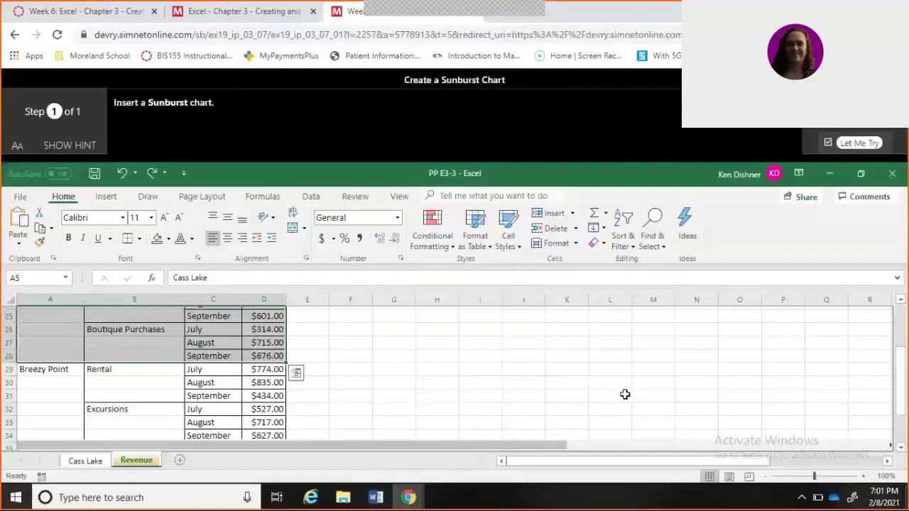
# - Insert a Sunburst chart from the selected data on the Revenue sheet, and close the completed exercise
pyautogui.click(106, 199)
pyautogui.click(379, 224)
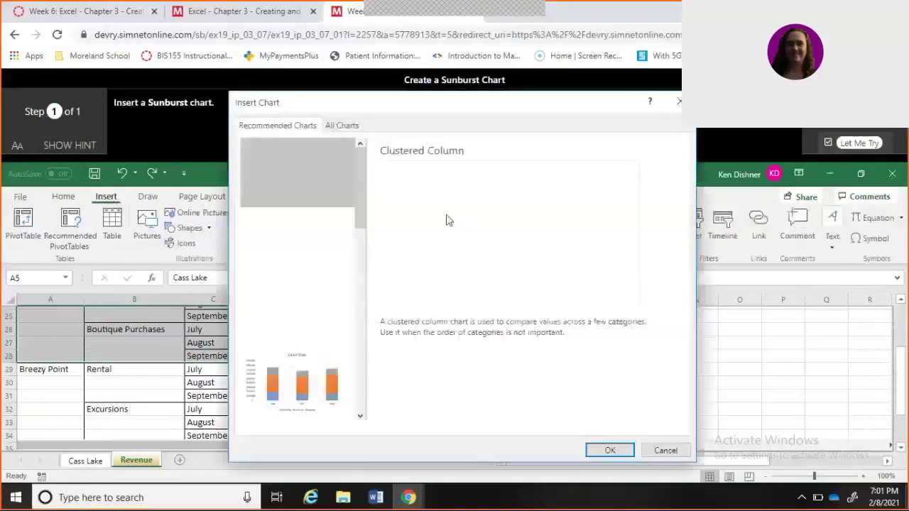
pyautogui.click(345, 126)
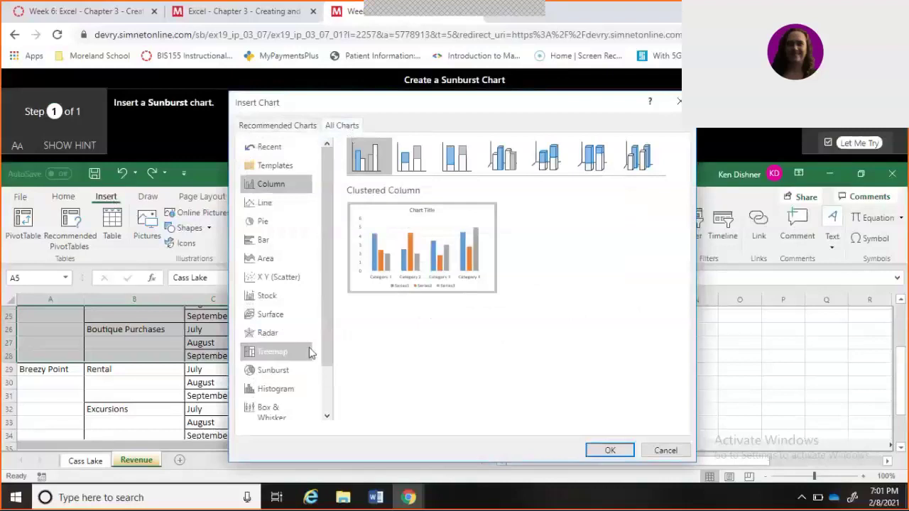
pyautogui.click(275, 370)
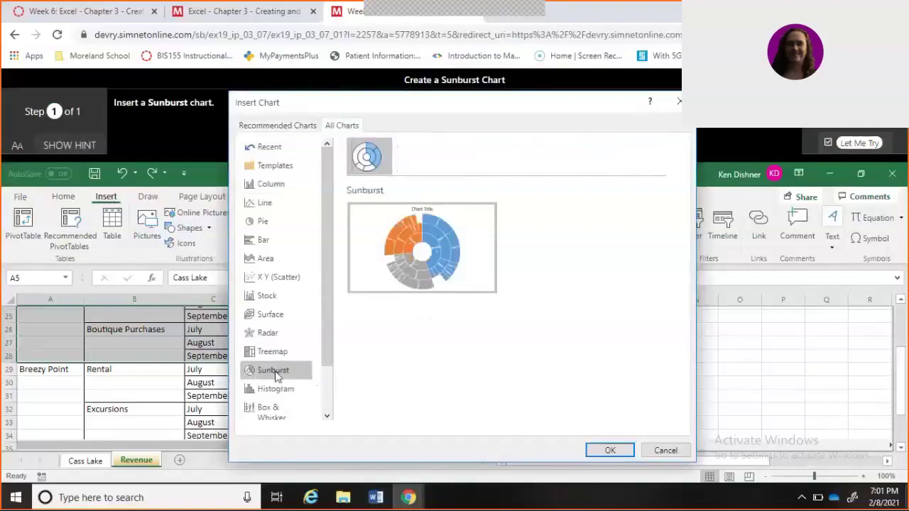
pyautogui.click(611, 451)
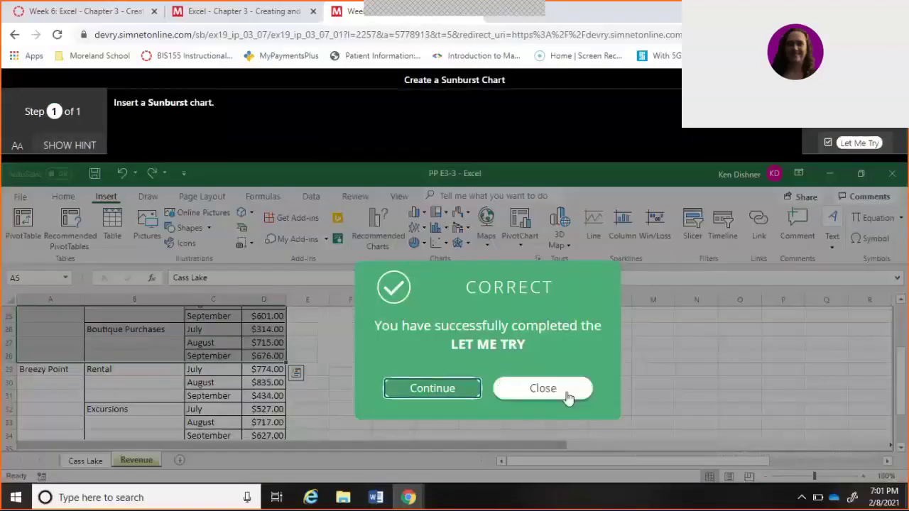
pyautogui.click(561, 395)
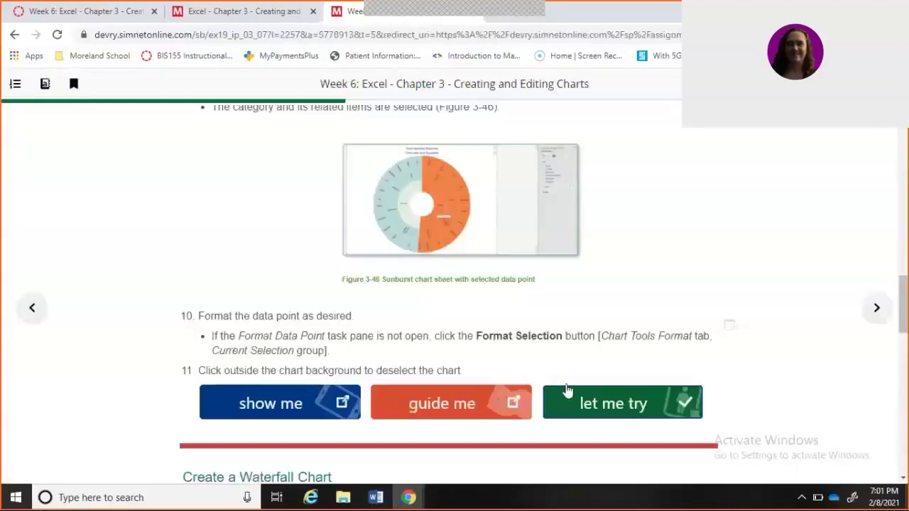
# - Review the Create a Waterfall Chart section, and advance to SLO 3.8 Inserting and Formatting Sparklines
pyautogui.moveTo(905, 291); pyautogui.dragTo(905, 347)
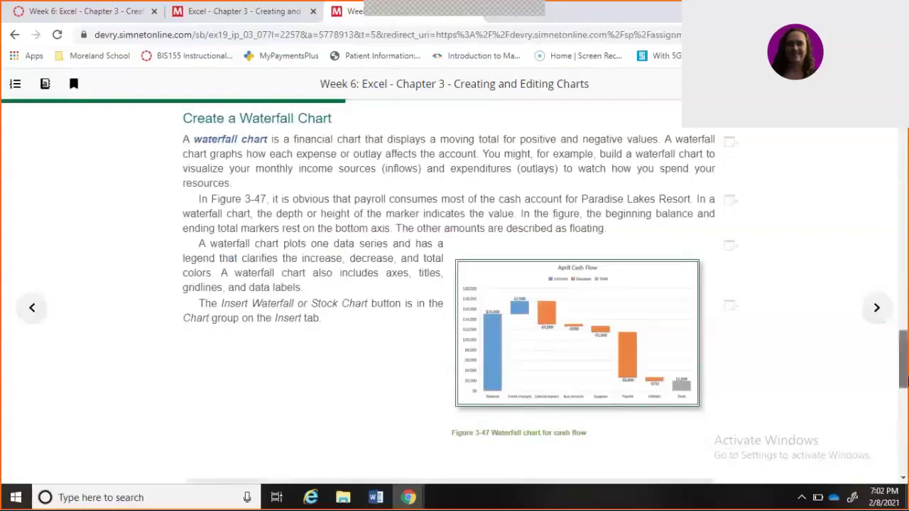
pyautogui.scroll(-5, 443, 349)
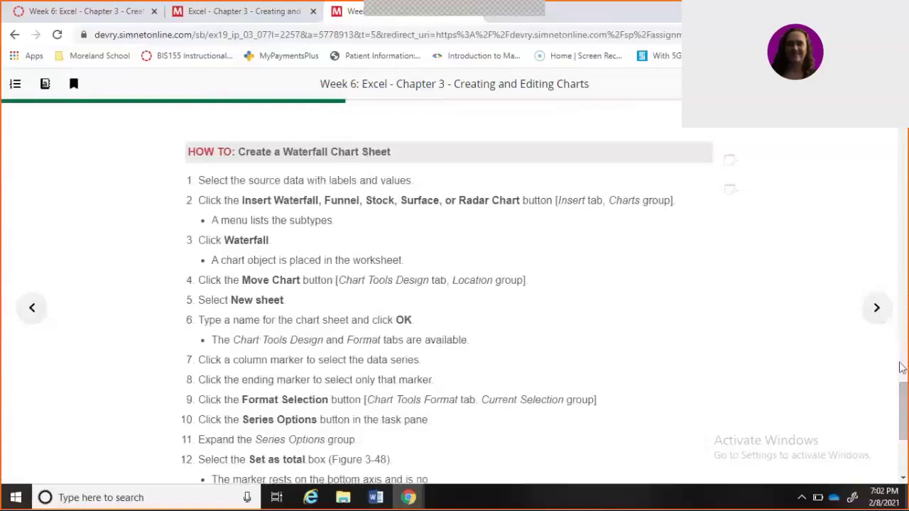
pyautogui.scroll(-3, 901, 411)
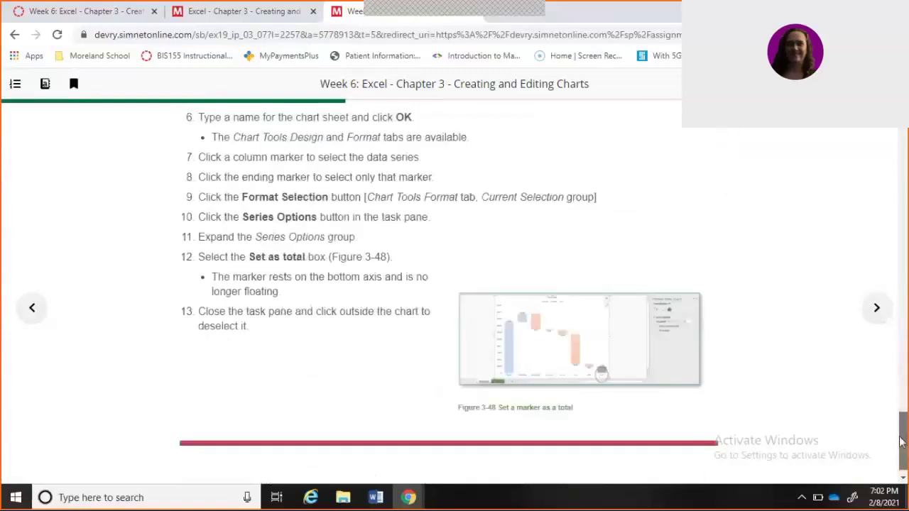
pyautogui.click(876, 308)
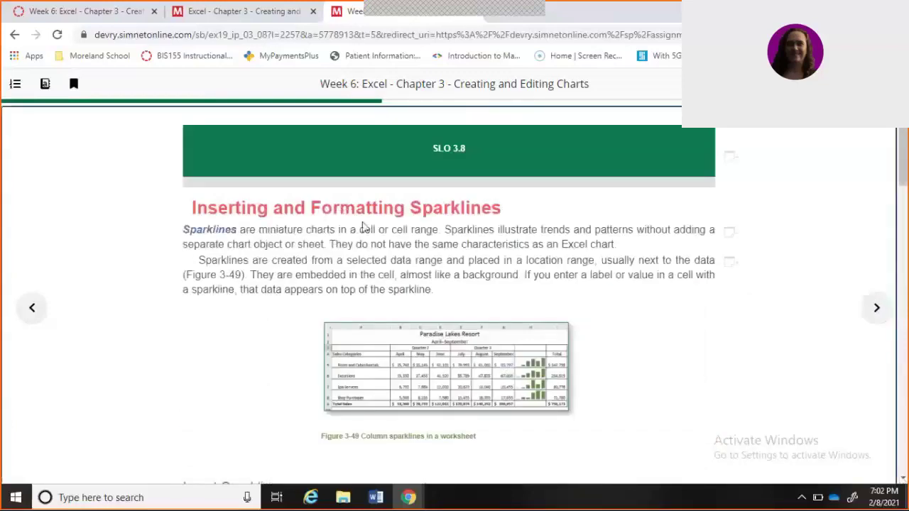
# - Review the Insert Sparklines section and open the Let Me Try exercise for Insert Column Sparklines in a Worksheet
pyautogui.scroll(-2, 904, 179)
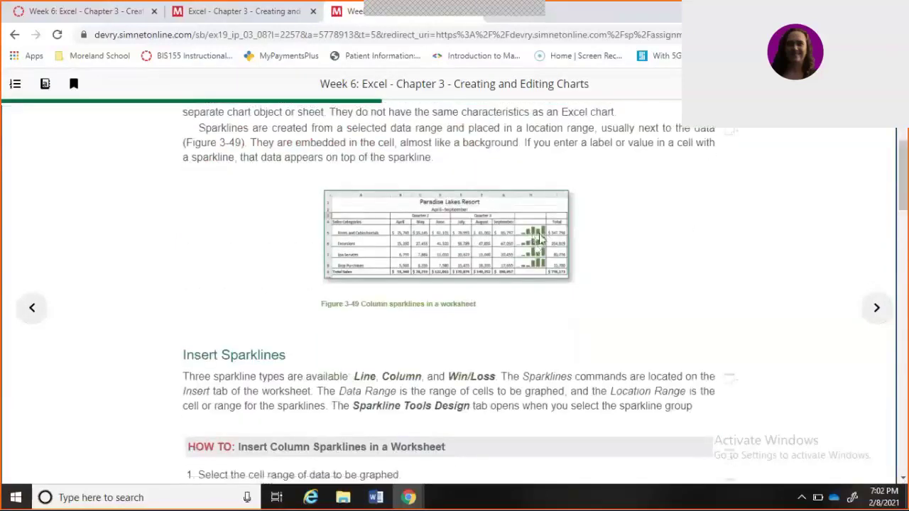
pyautogui.scroll(-1, 905, 209)
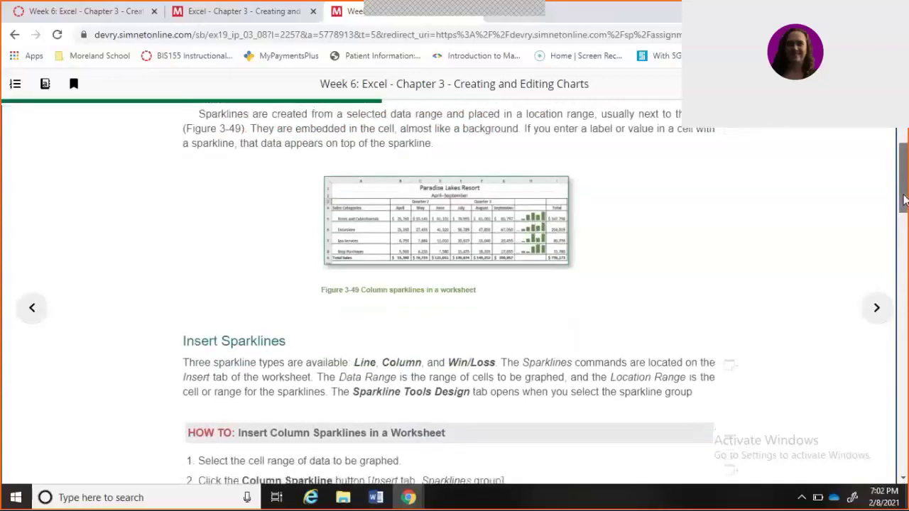
pyautogui.moveTo(905, 208); pyautogui.dragTo(904, 247)
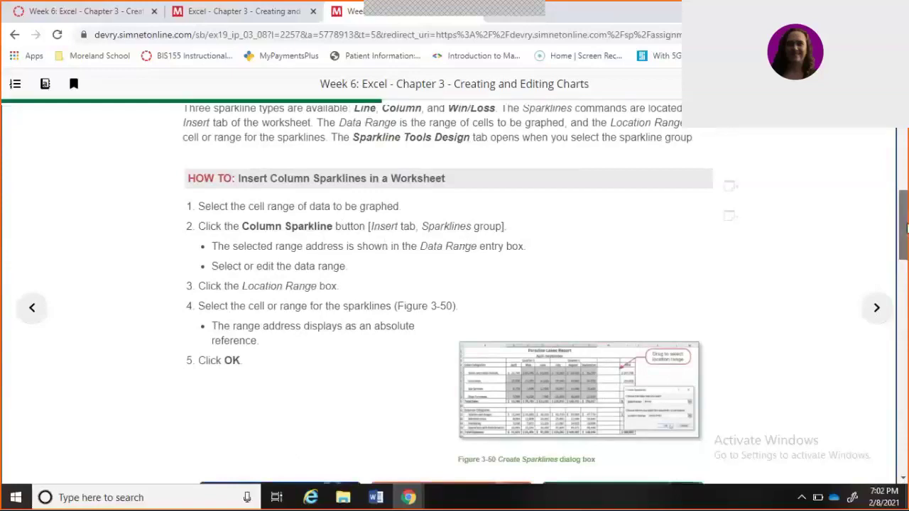
pyautogui.scroll(-2, 906, 226)
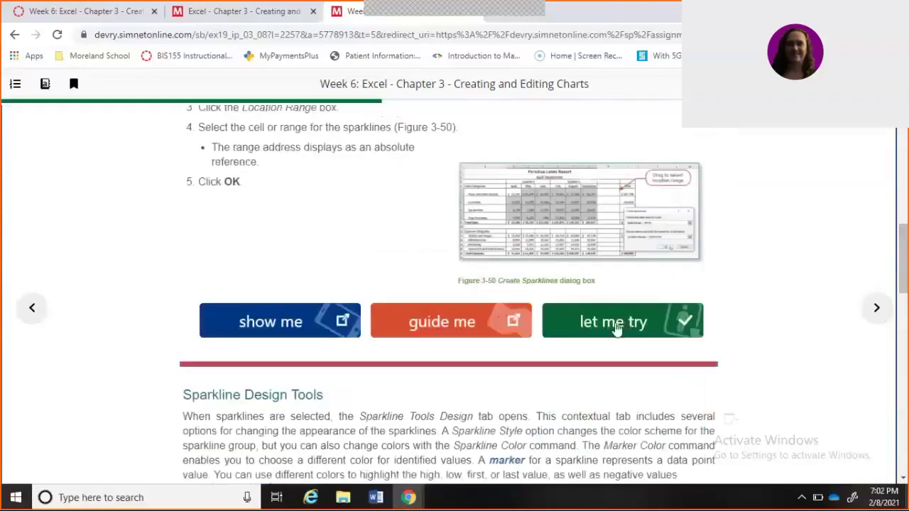
pyautogui.click(617, 326)
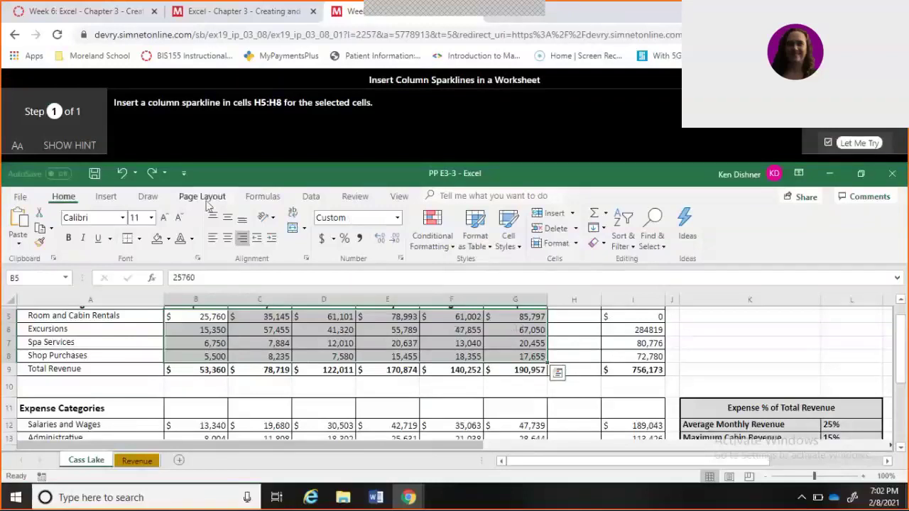
# - Insert column sparklines in cells H5:H8 from the selected data range B5:G8, and close the completed exercise
pyautogui.click(104, 199)
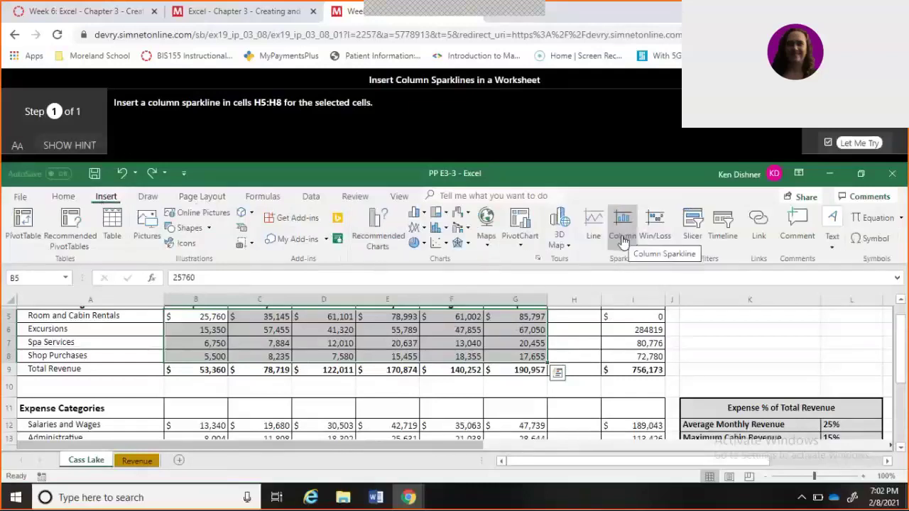
pyautogui.click(622, 241)
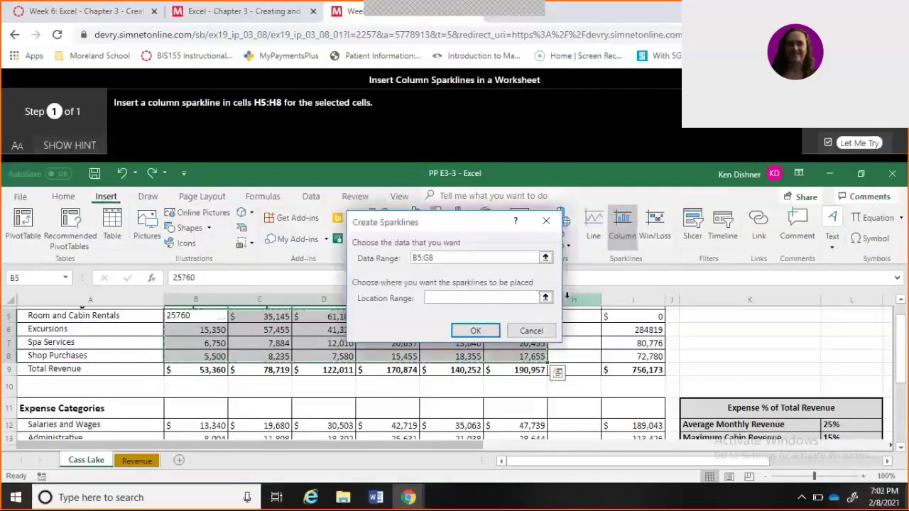
pyautogui.moveTo(583, 316); pyautogui.dragTo(586, 359)
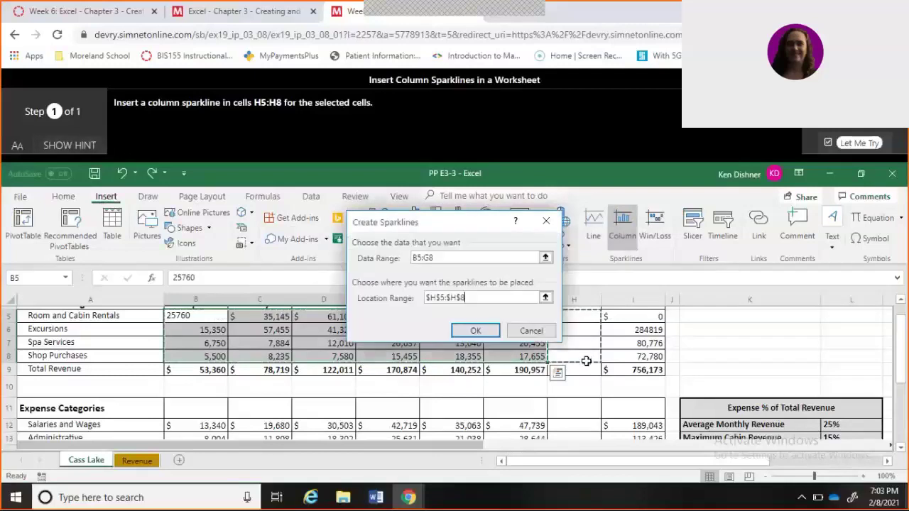
pyautogui.click(476, 331)
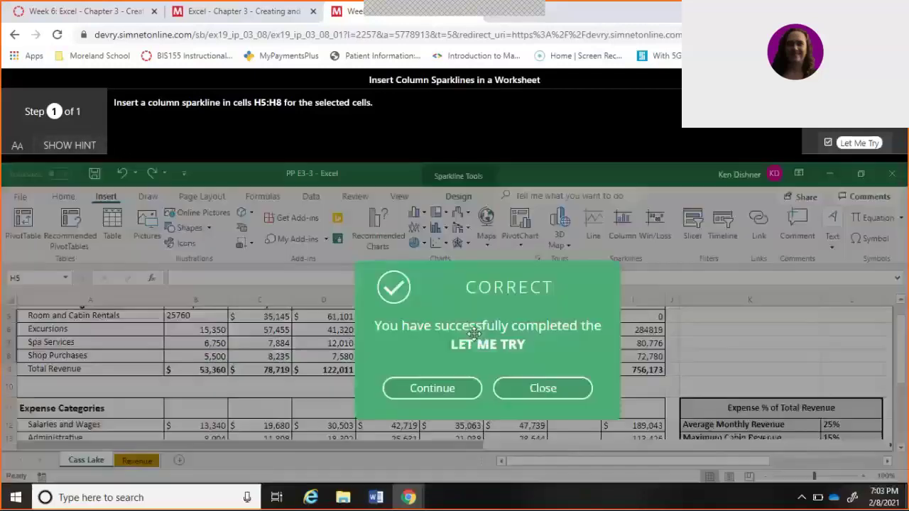
pyautogui.click(541, 389)
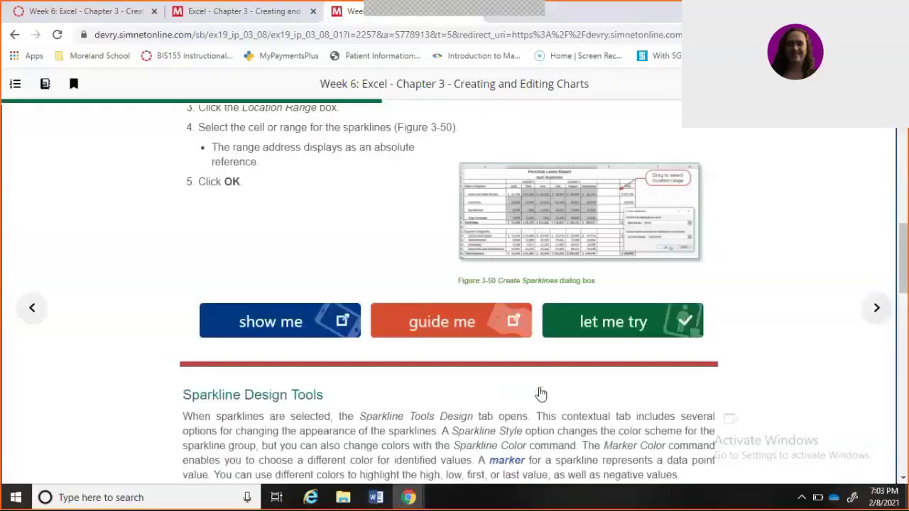
# - In the Format Sparklines Let Me Try exercise, change the selected sparklines to the style Green, Accent 6, Darker 25%, and close the exercise
pyautogui.moveTo(906, 270); pyautogui.dragTo(906, 379)
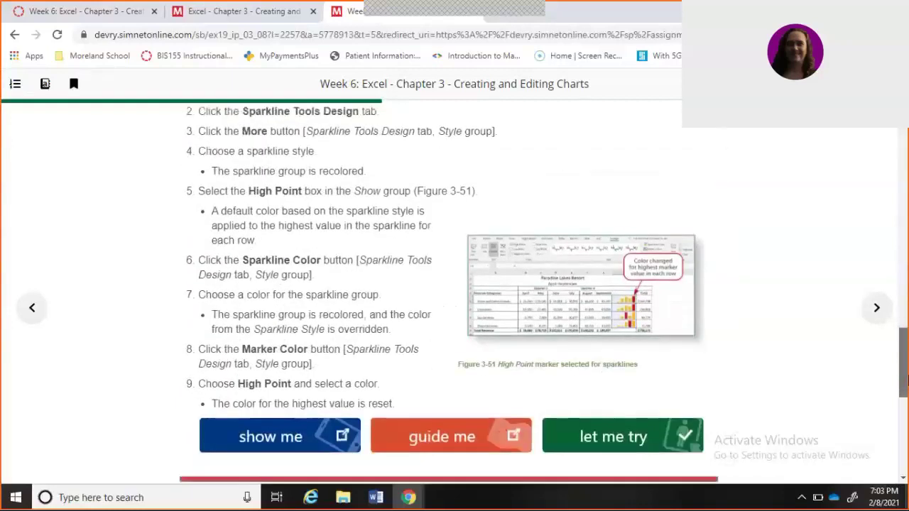
pyautogui.click(638, 440)
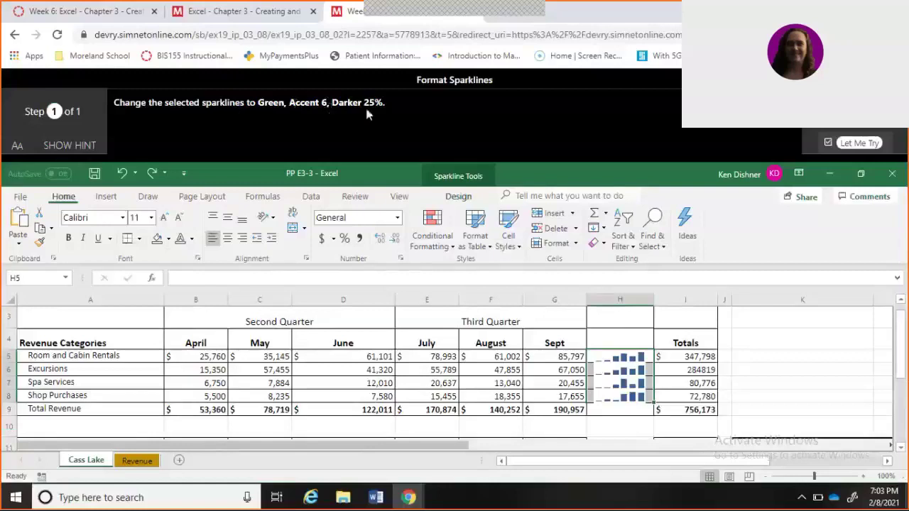
pyautogui.click(460, 199)
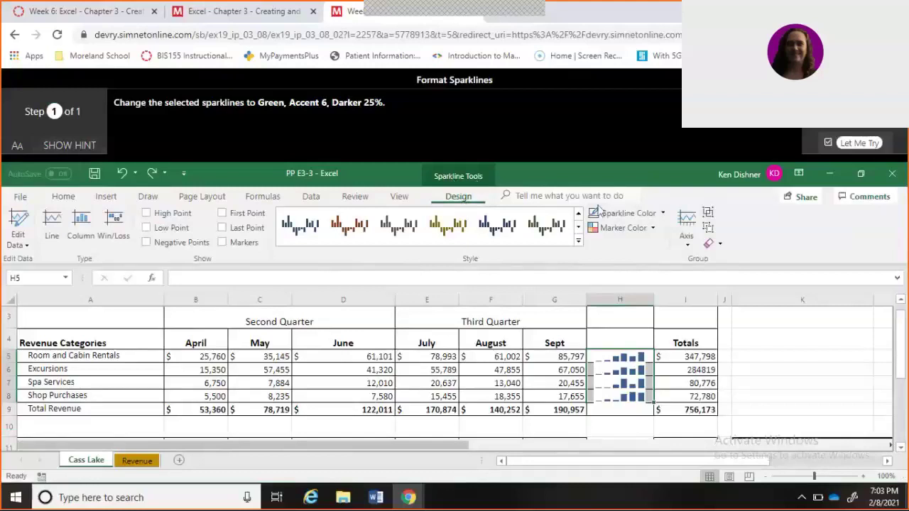
pyautogui.click(579, 244)
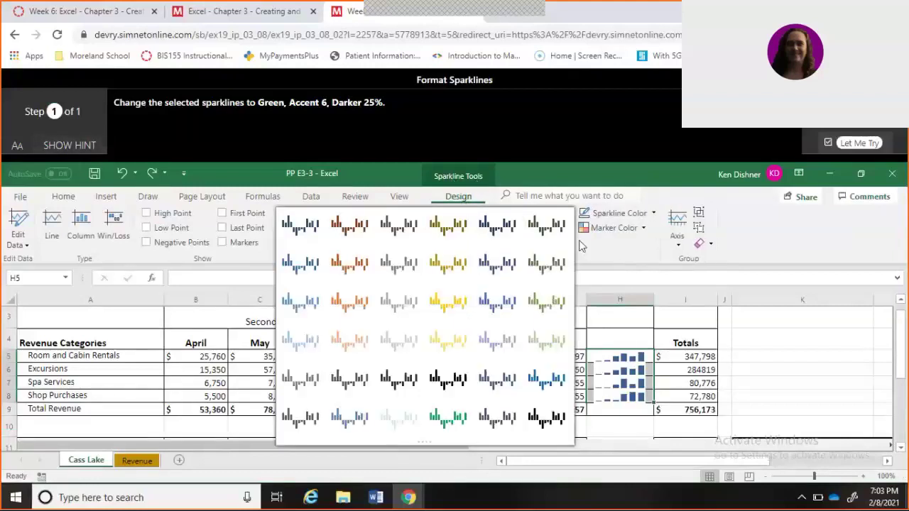
pyautogui.click(540, 268)
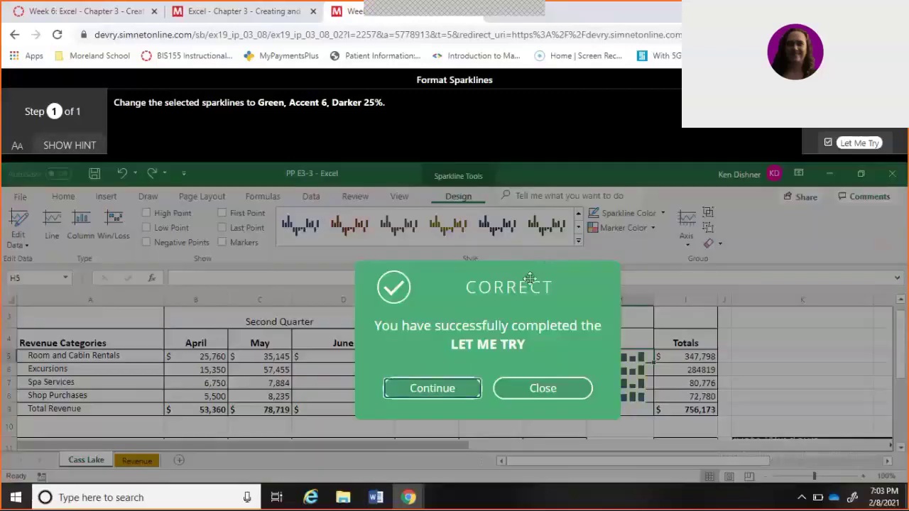
pyautogui.click(542, 388)
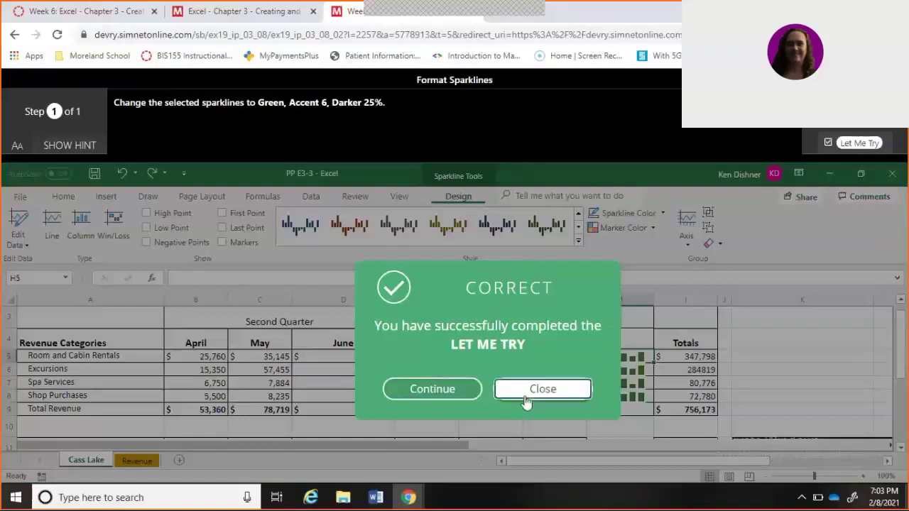
# - Complete the Clear Sparklines Let Me Try exercise by clearing the selected sparkline group, and advance to Pause & Practice: Excel 3-3
pyautogui.moveTo(904, 382); pyautogui.dragTo(904, 458)
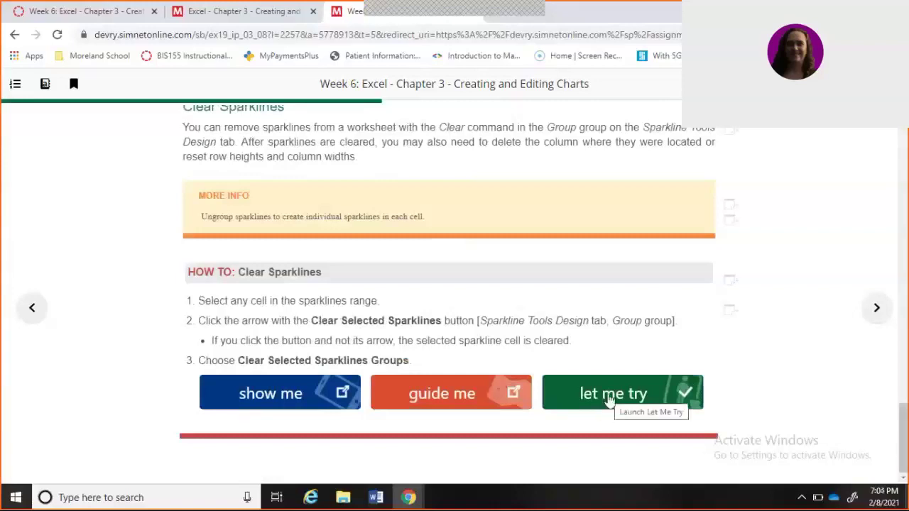
pyautogui.click(609, 398)
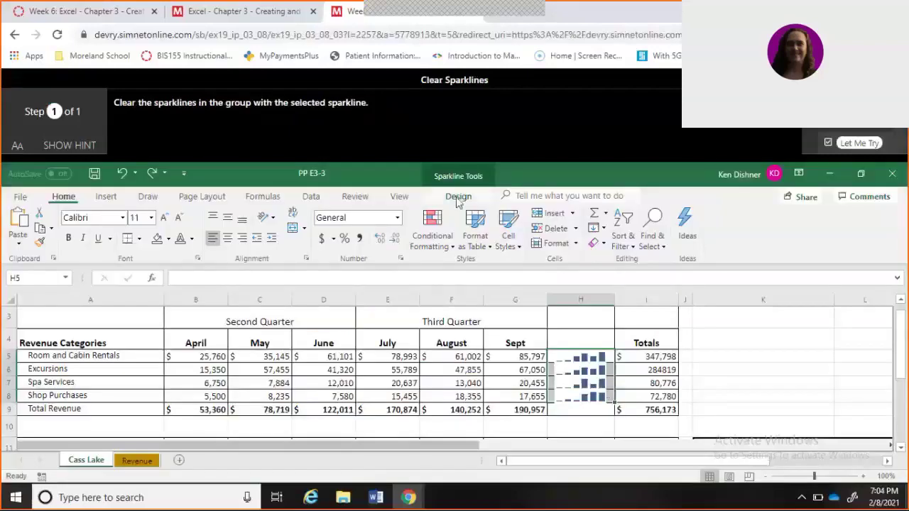
pyautogui.click(458, 198)
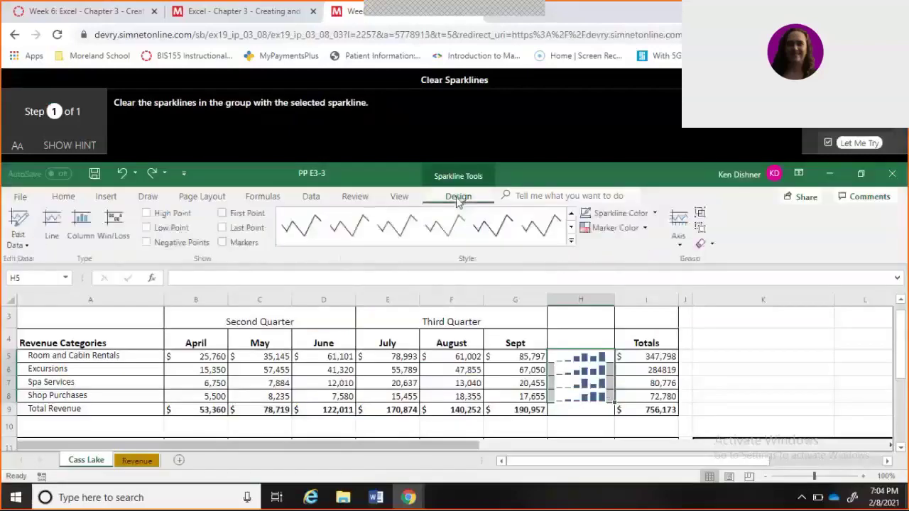
pyautogui.click(711, 245)
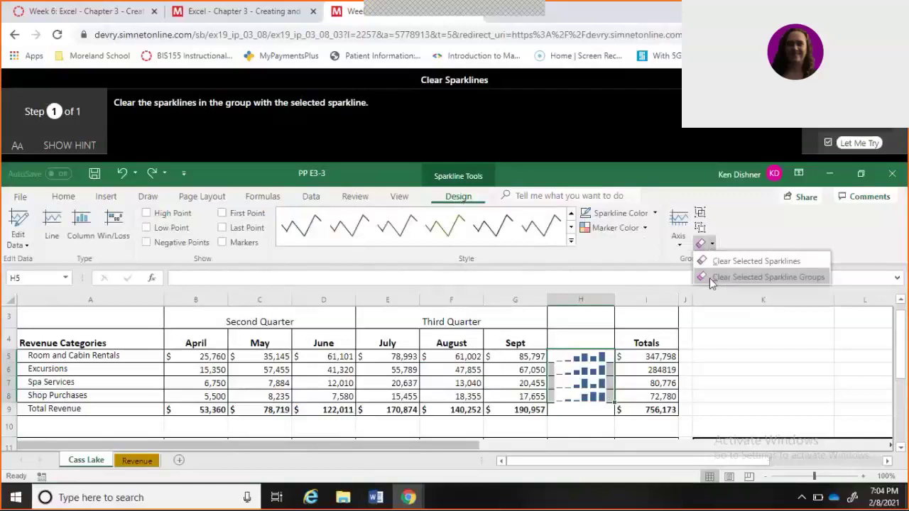
pyautogui.click(711, 278)
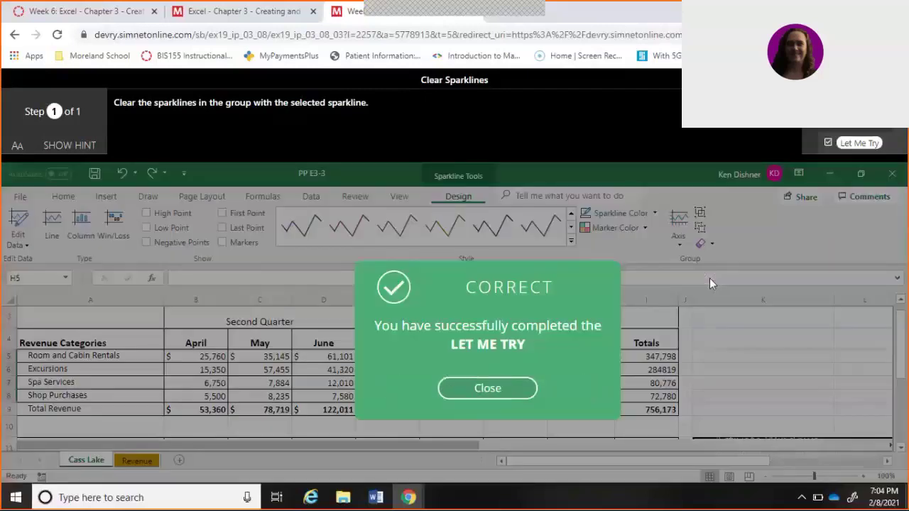
pyautogui.click(509, 400)
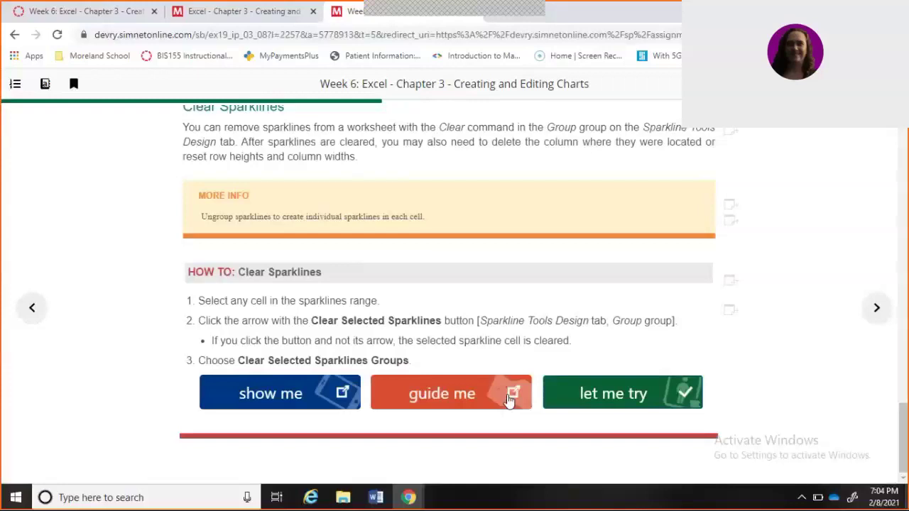
pyautogui.click(874, 320)
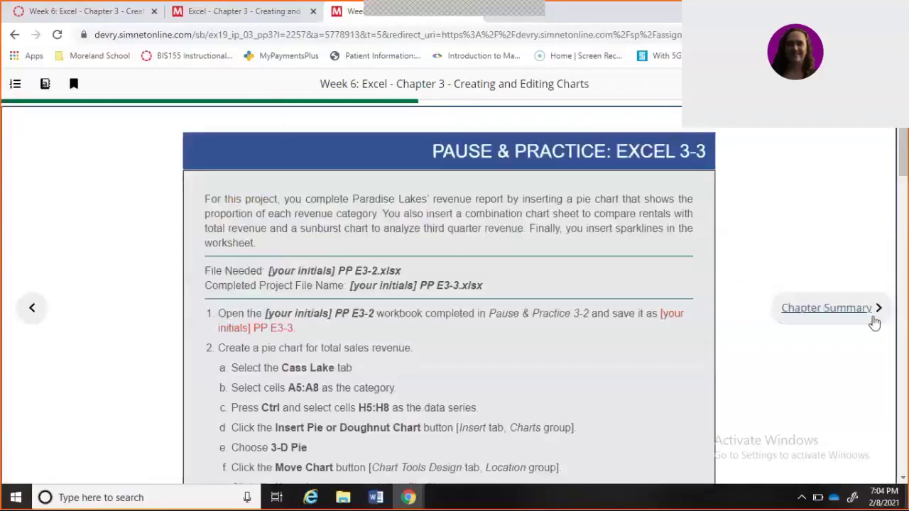